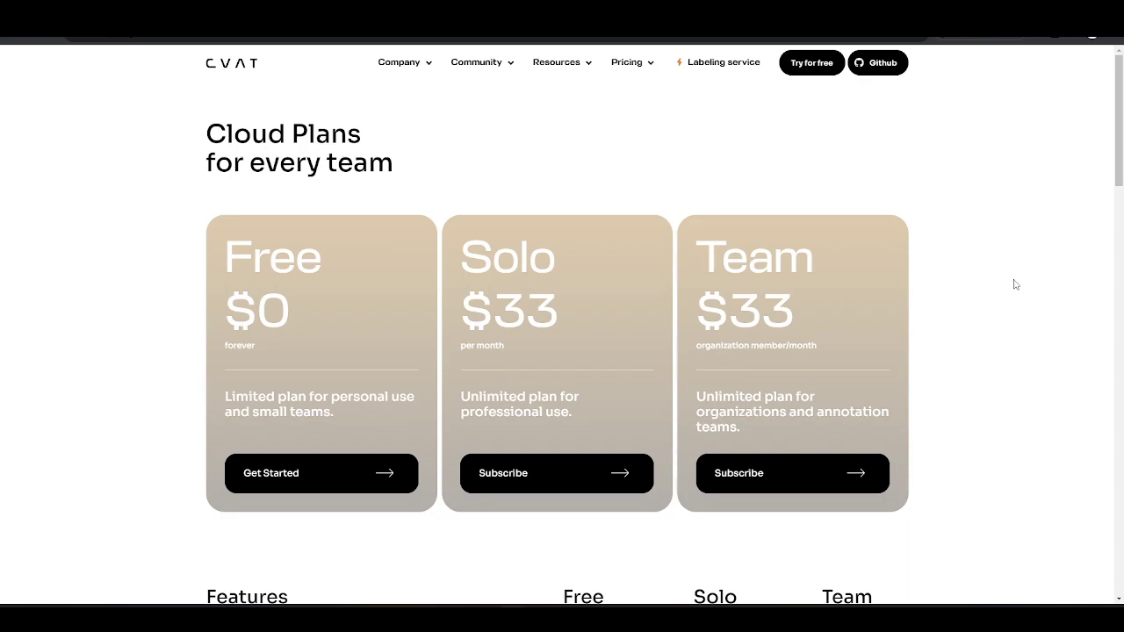
Step: From the Cloud Plans pricing page, go to CVAT's source repository on GitHub
left_click(879, 69)
Step: Read the opencv/cvat README, view the Self-Hosted Community and Enterprise plans, then launch the CVAT app
scroll(653, 163, "down", 7)
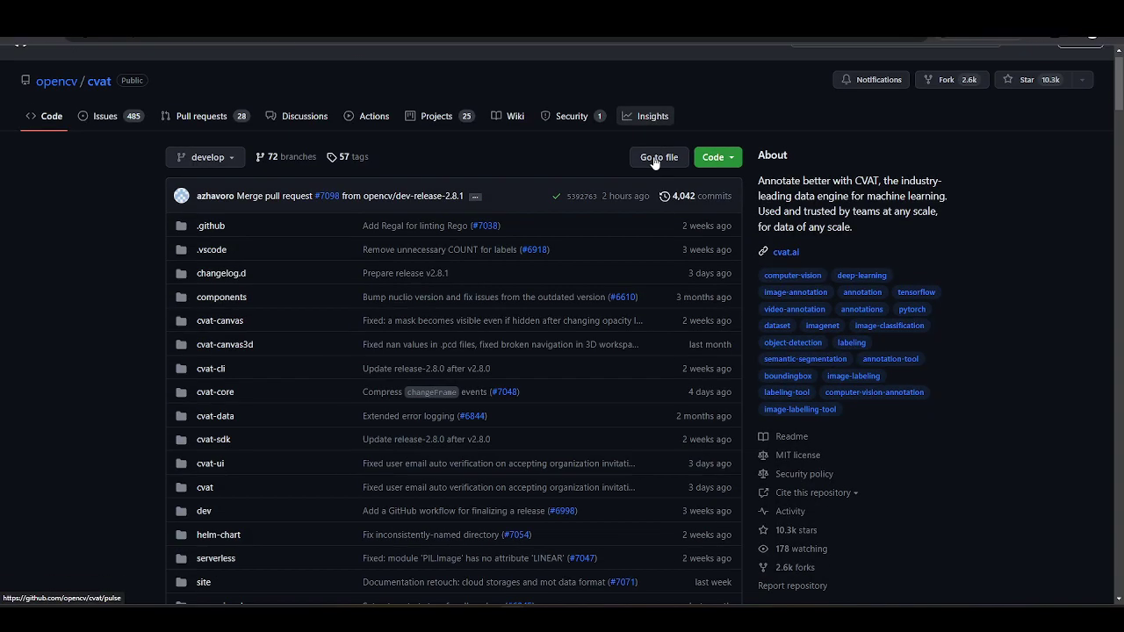
scroll(653, 163, "down", 8)
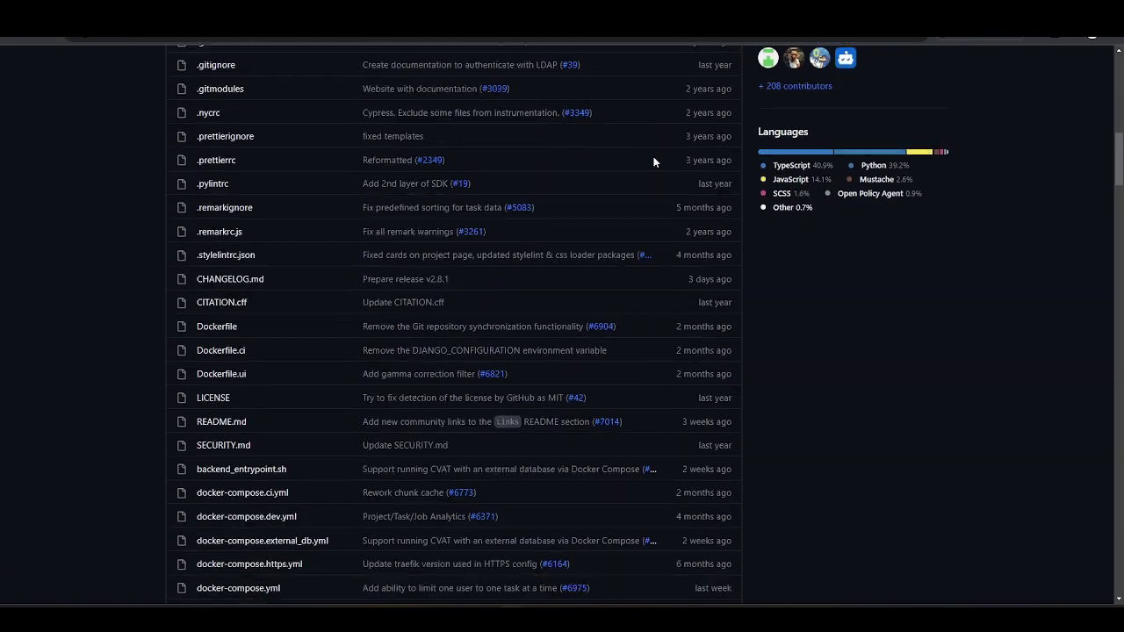
scroll(654, 162, "down", 3)
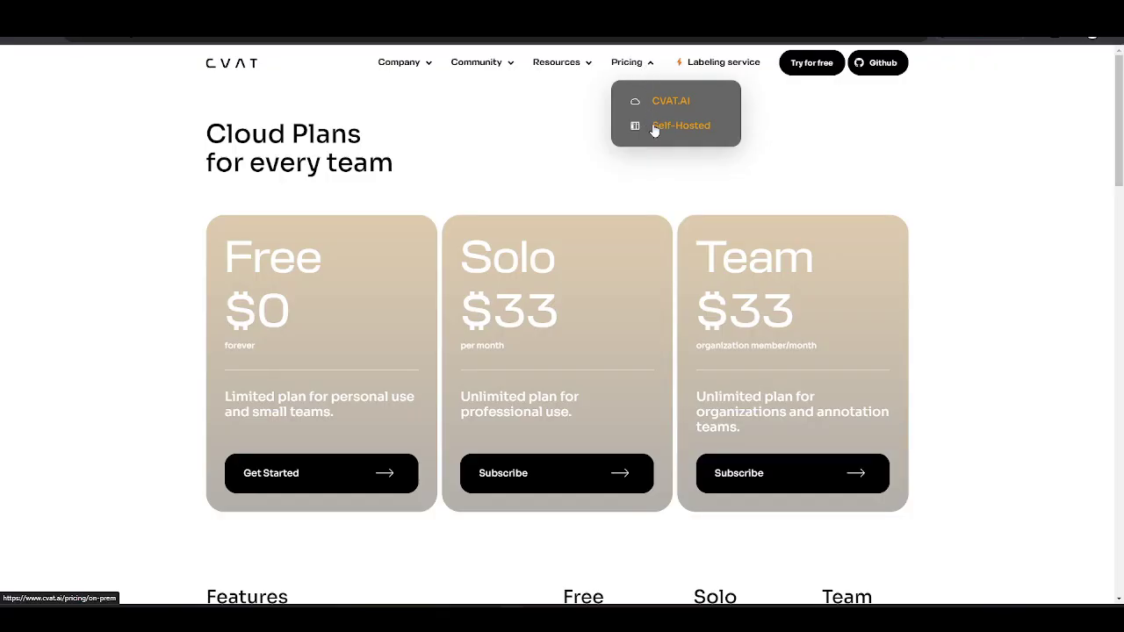
left_click(654, 129)
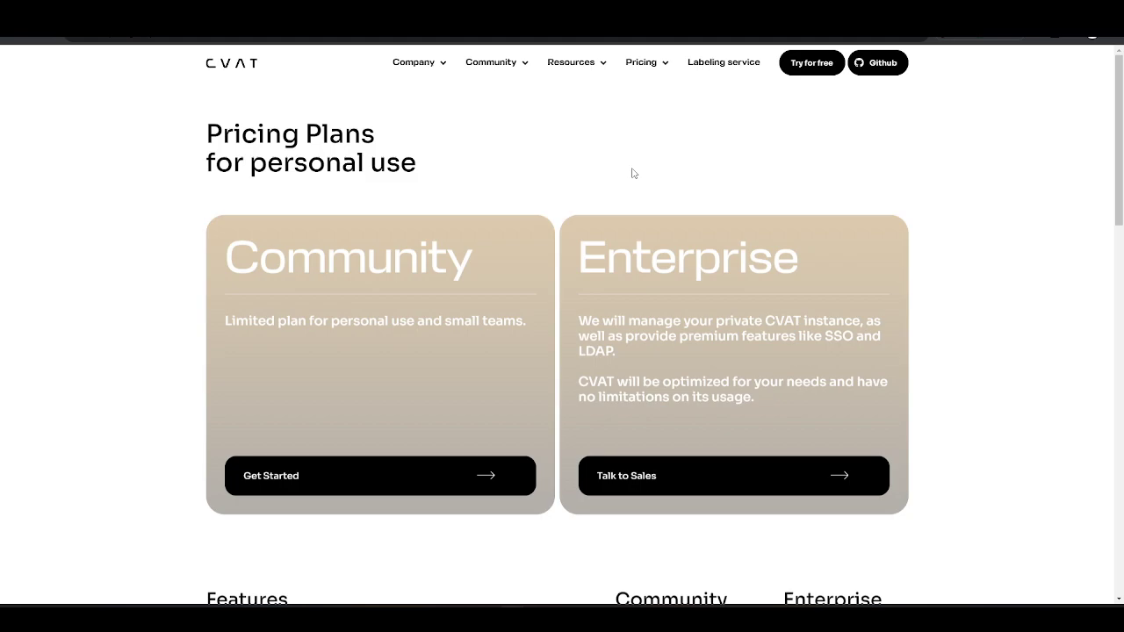
left_click(806, 63)
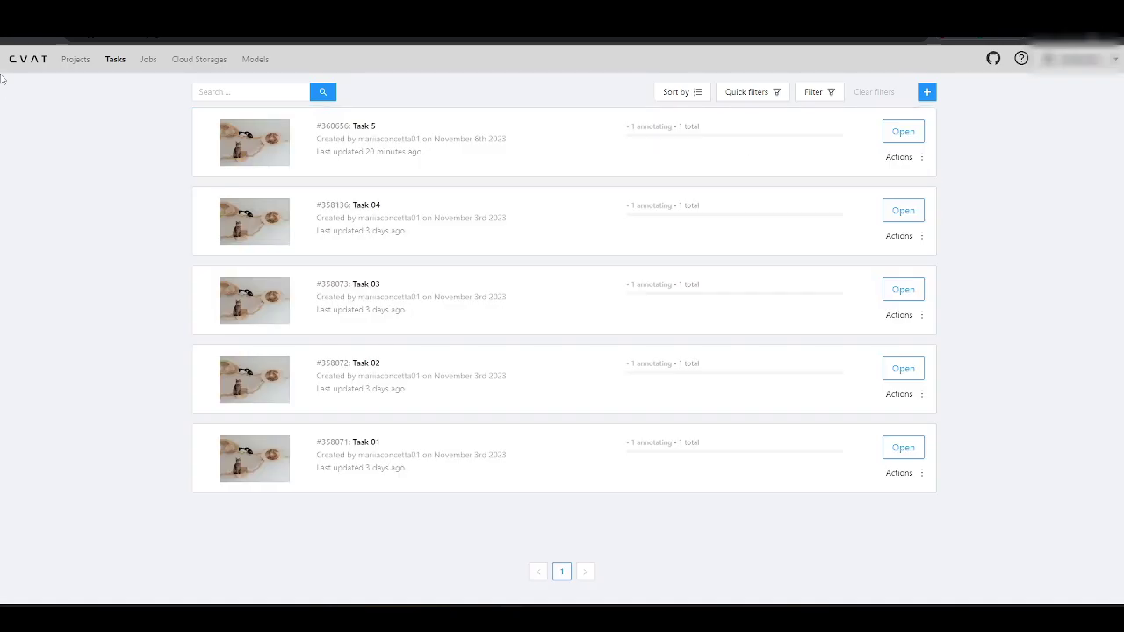
Step: Try creating Demo Project 04, which is refused over the free-account limit
left_click(76, 59)
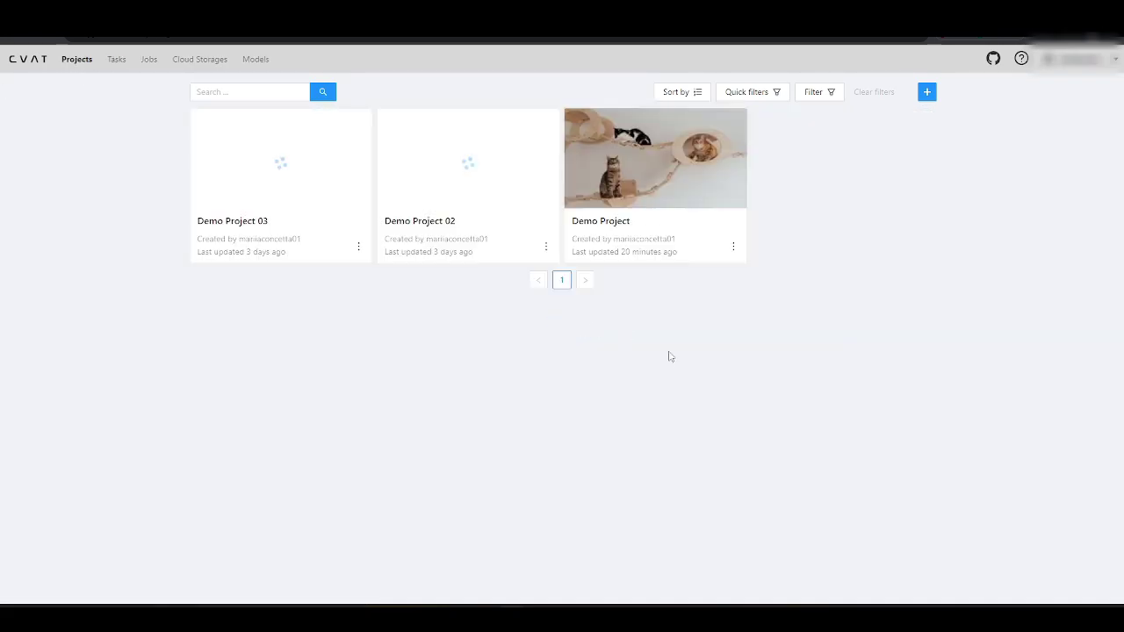
left_click(926, 93)
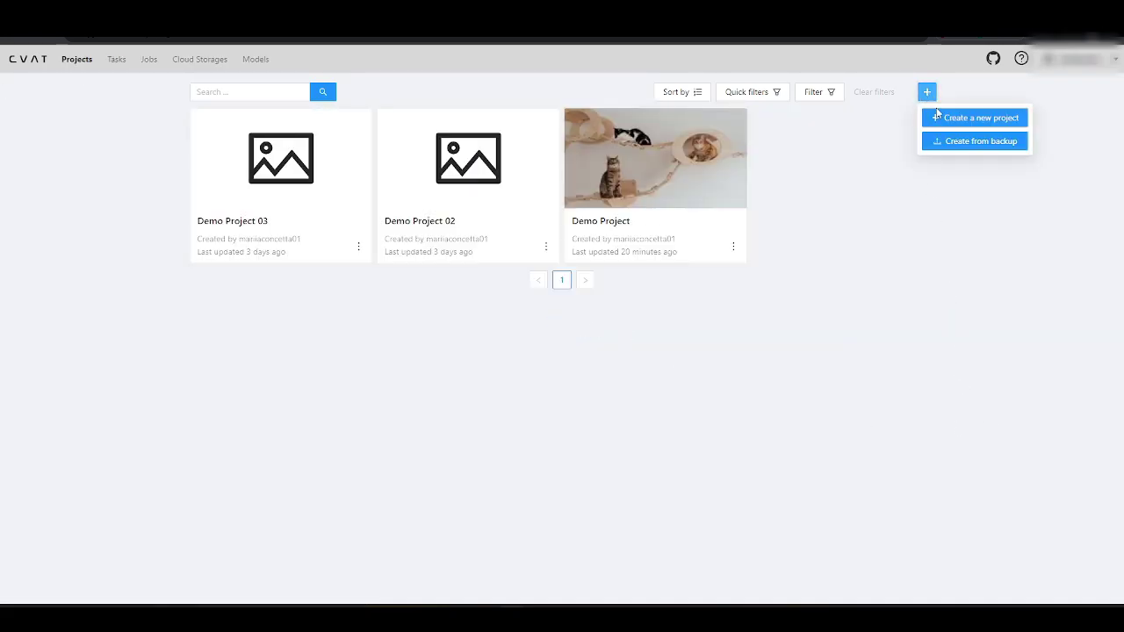
left_click(949, 115)
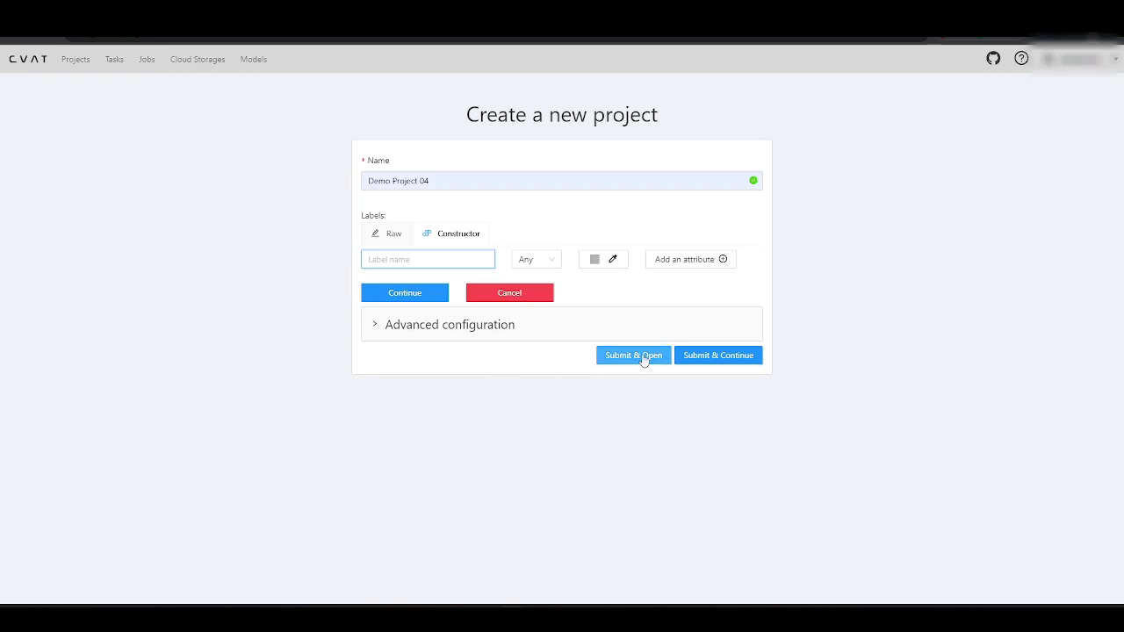
left_click(647, 356)
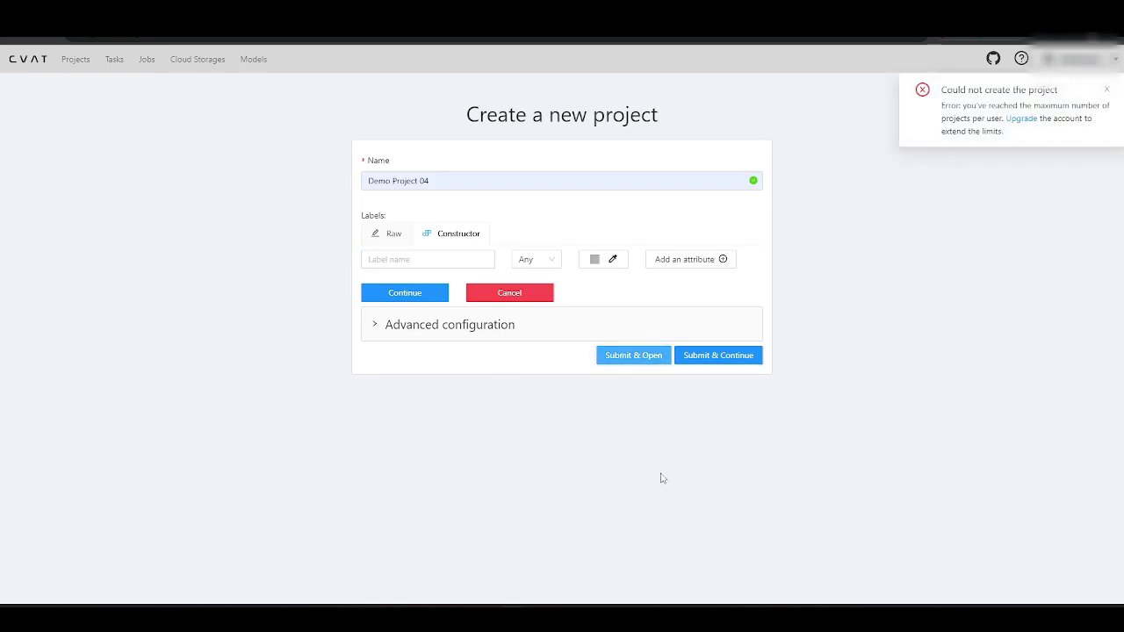
Step: Try adding an eight-JPG task to Demo Project, which is also refused
left_click(77, 59)
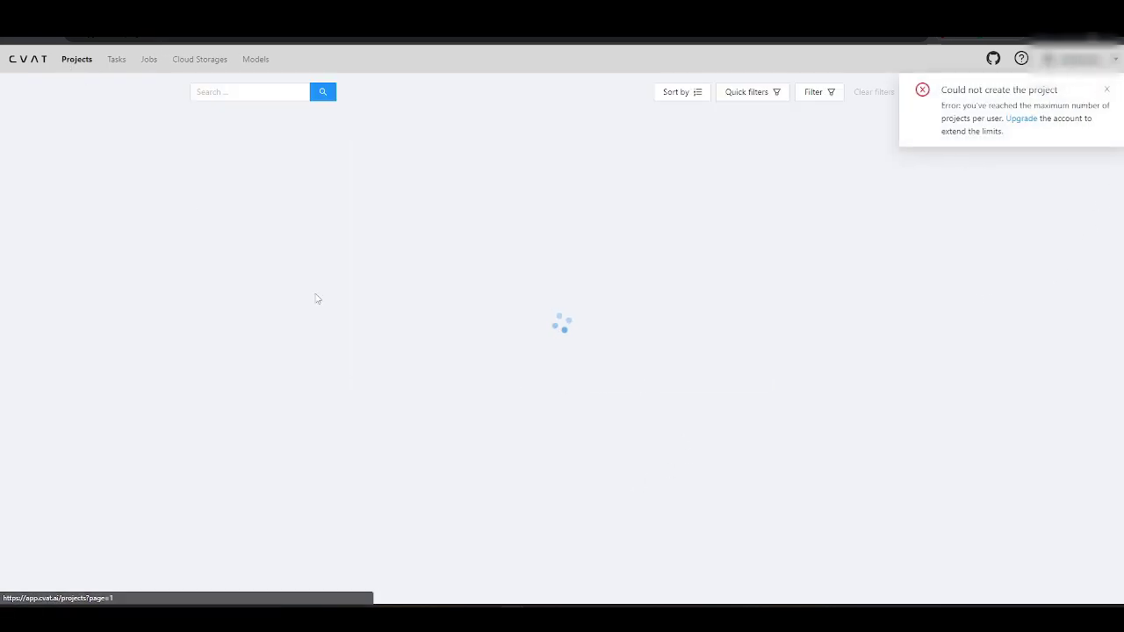
left_click(649, 190)
left_click(876, 367)
left_click(893, 392)
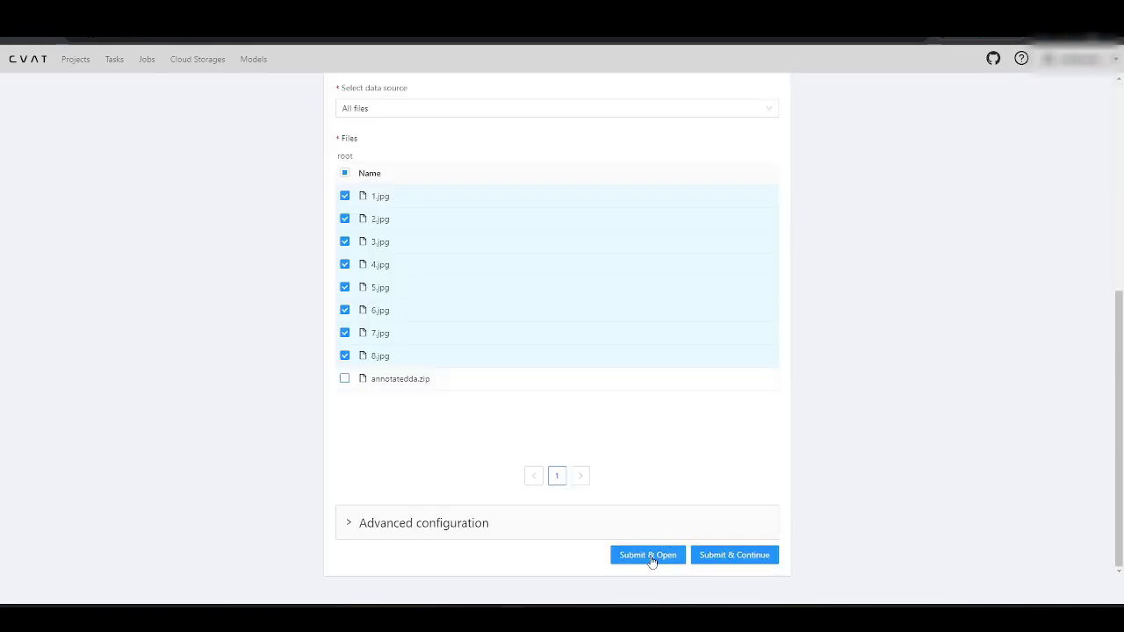
left_click(650, 557)
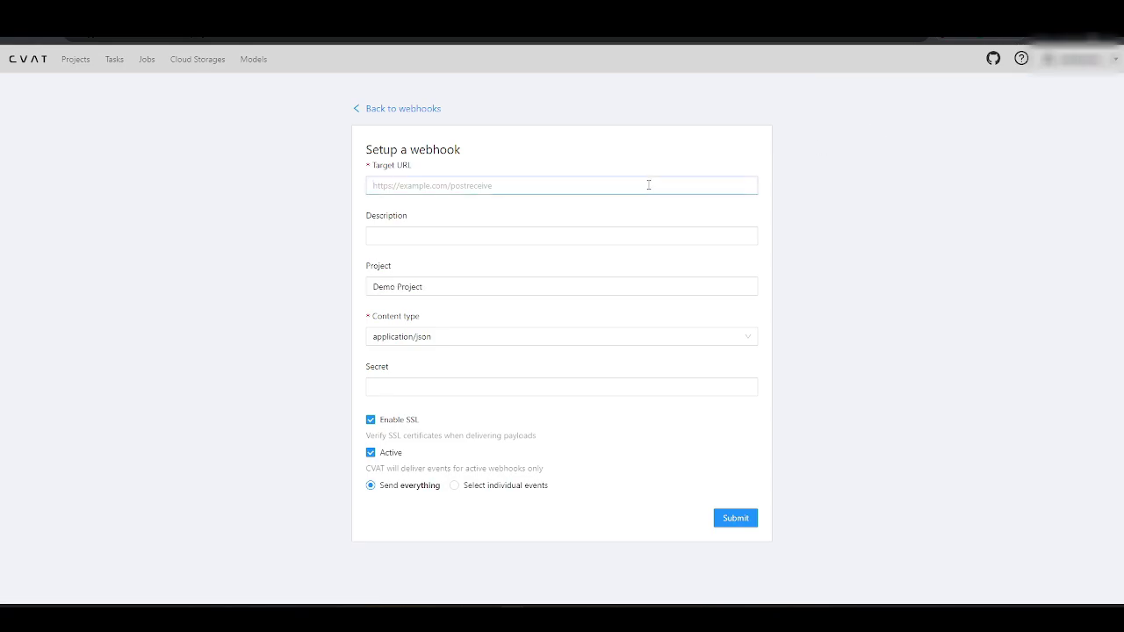
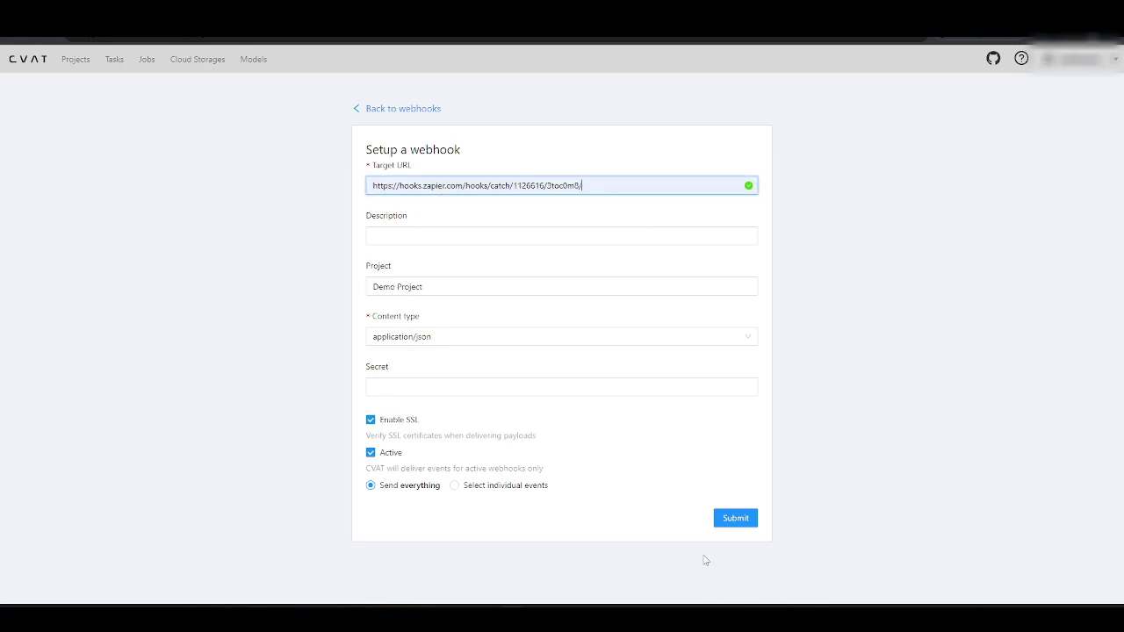
Step: Try adding a Zapier webhook for Demo Project and dismiss the resulting error
left_click(736, 518)
left_click(1107, 89)
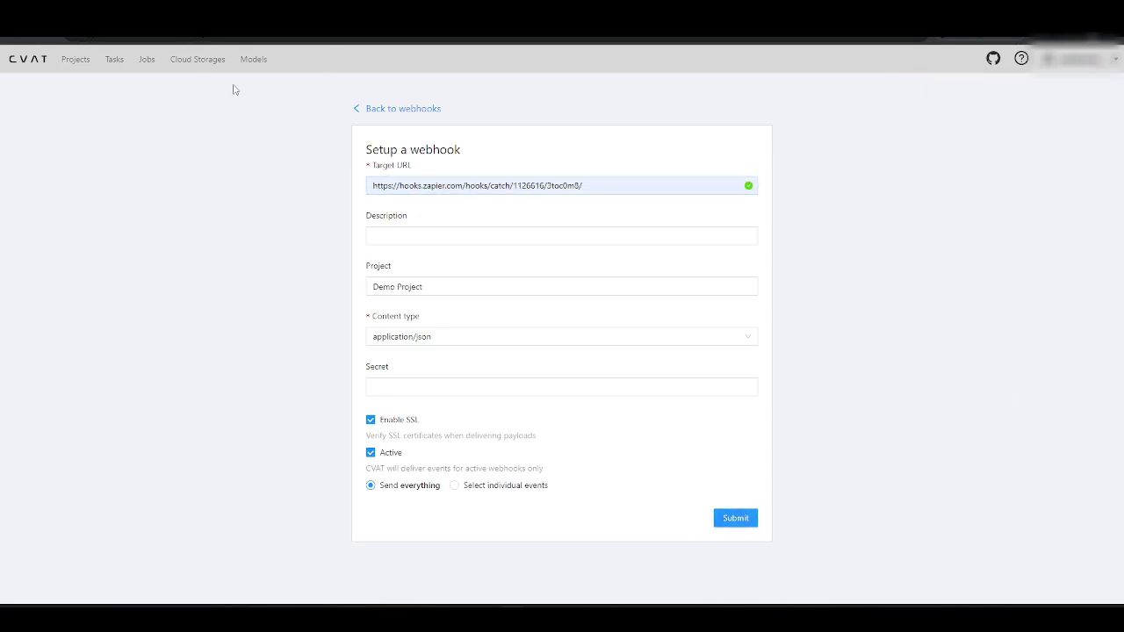
Step: Try YOLO v7 automatic annotation on Task 5 and dismiss the free-account refusal
left_click(209, 60)
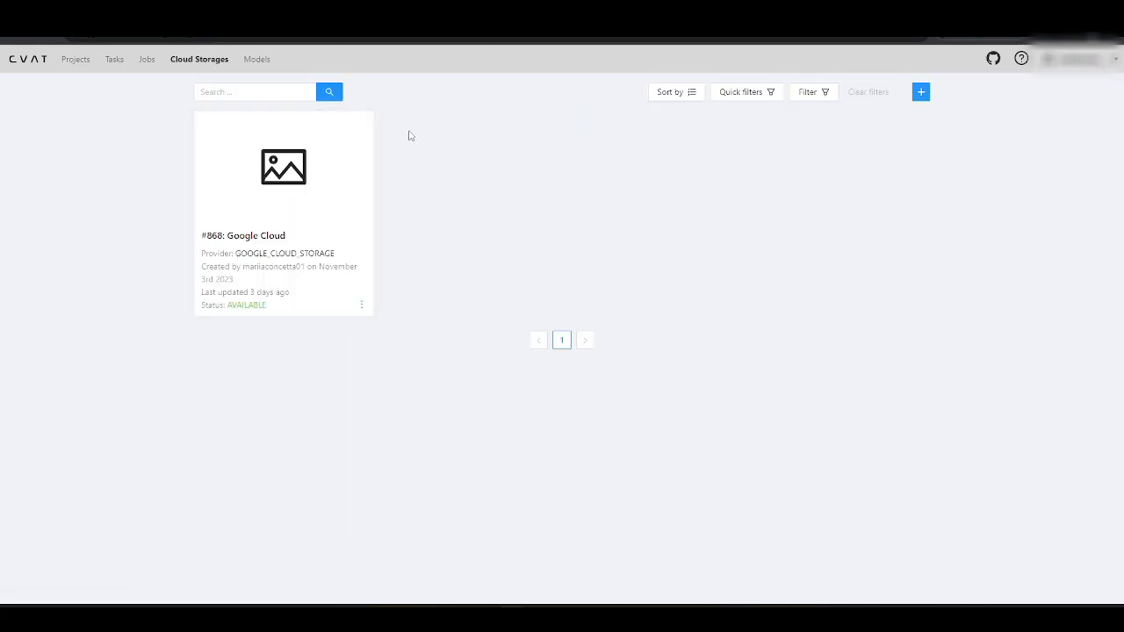
left_click(113, 60)
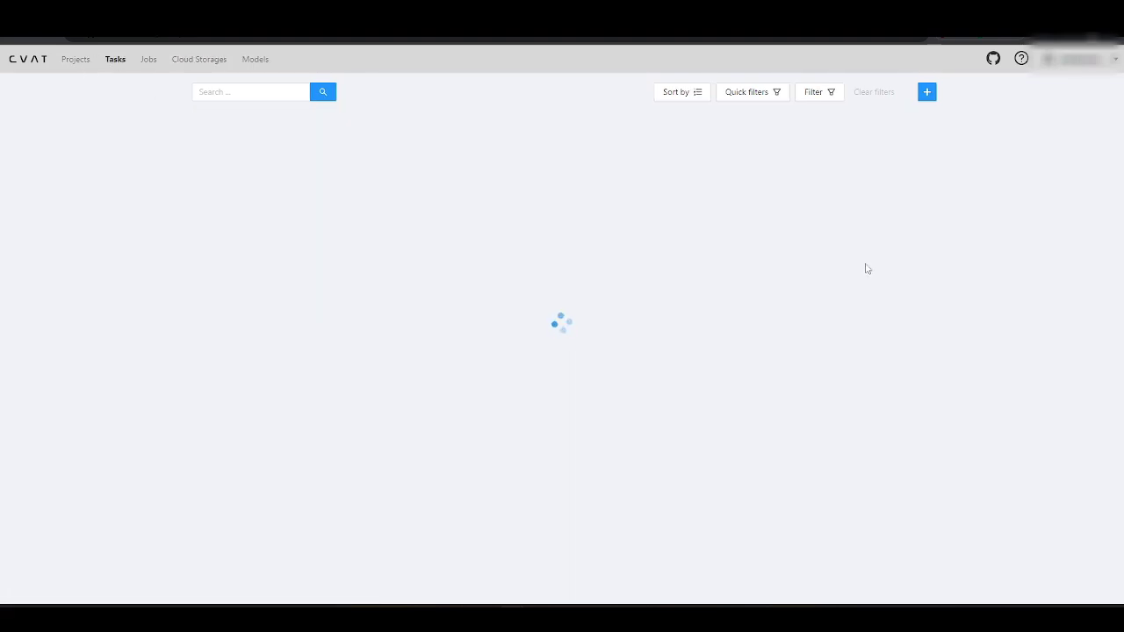
mouse_move(922, 158)
left_click(930, 240)
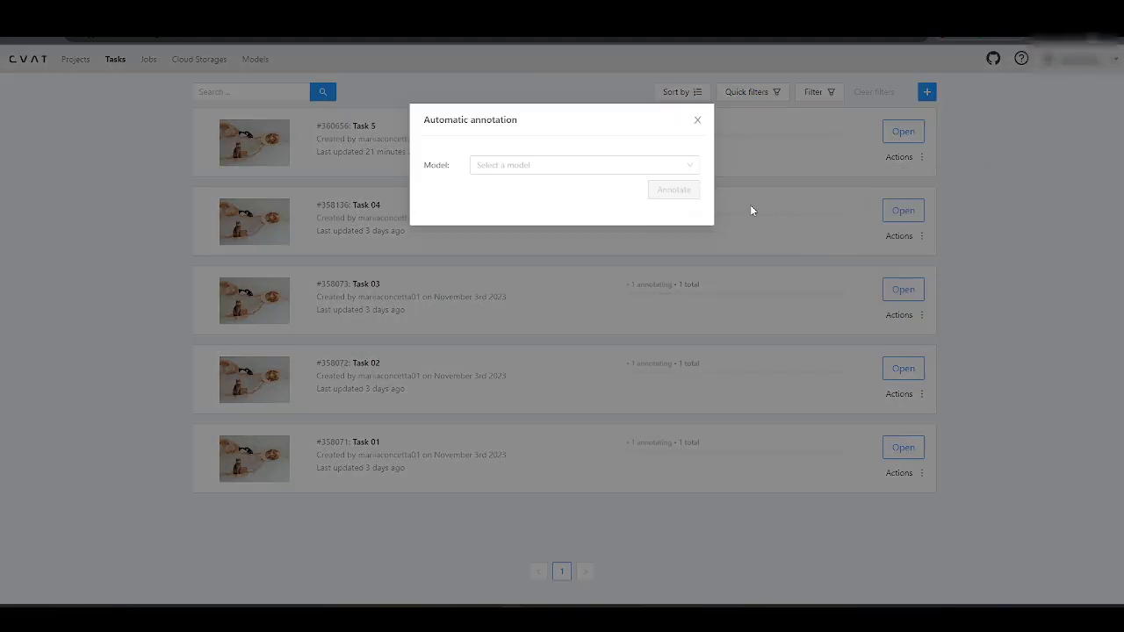
left_click(603, 170)
left_click(604, 186)
left_click(665, 292)
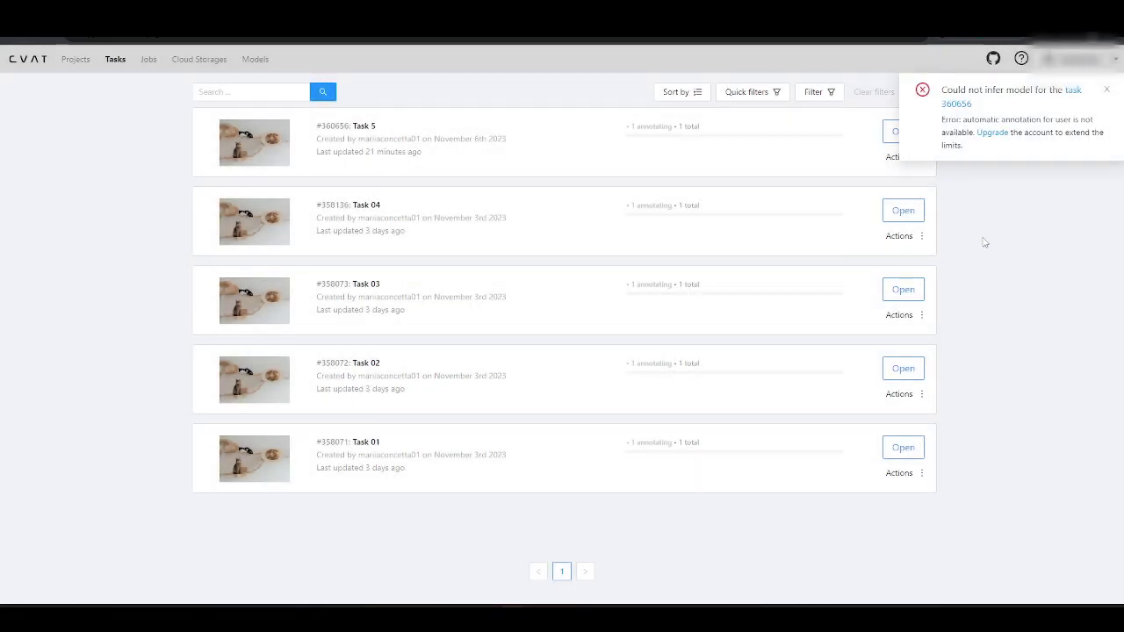
left_click(1109, 92)
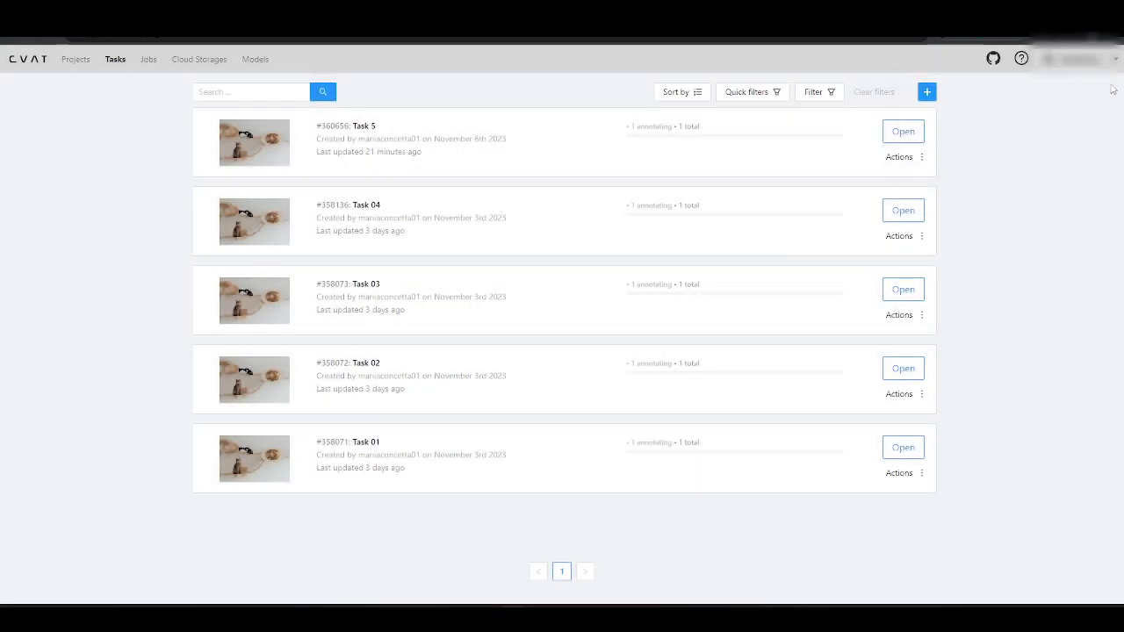
Step: From the account menu, compare Free and Solo plans and start the $33/month Solo checkout
mouse_move(1097, 59)
left_click(1085, 122)
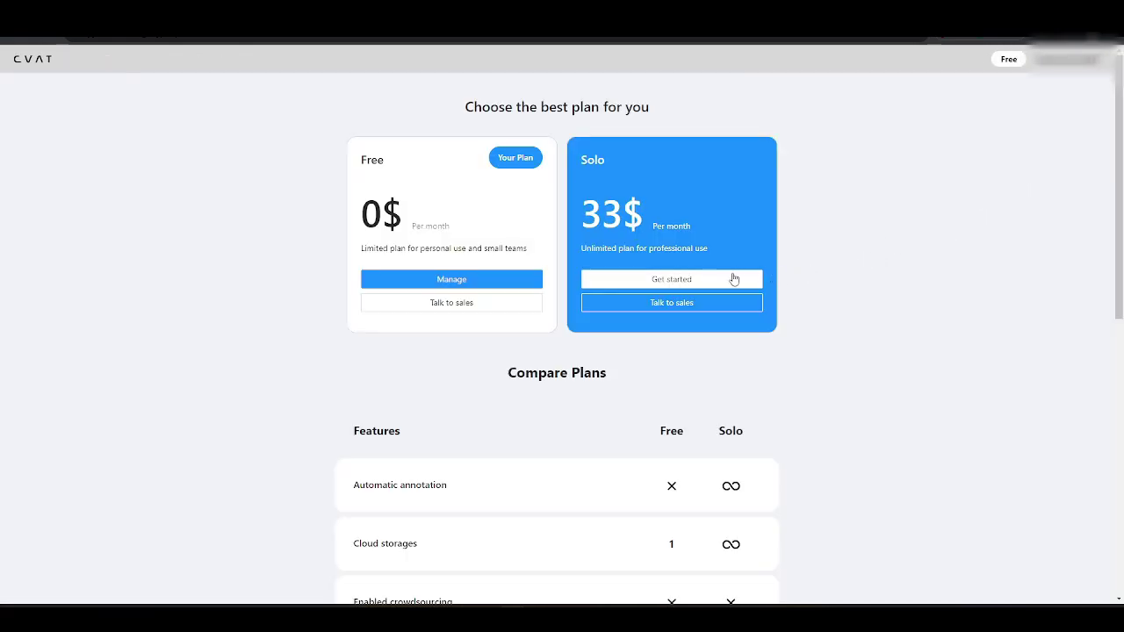
scroll(892, 317, "down", 3)
scroll(893, 318, "down", 3)
scroll(893, 318, "up", 3)
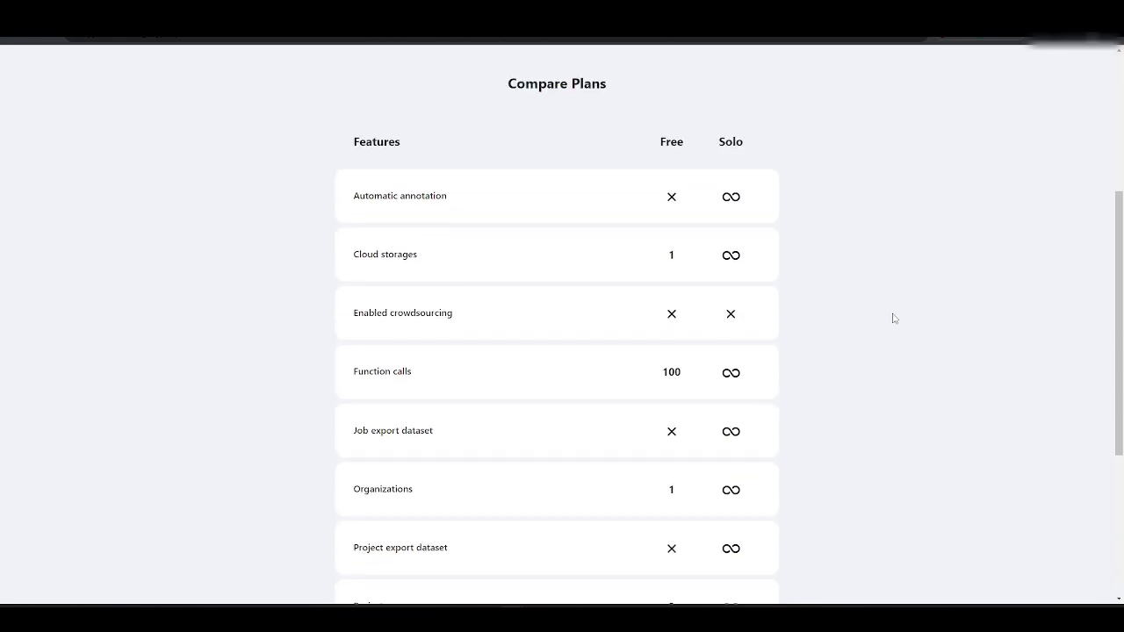
scroll(893, 318, "up", 3)
left_click(703, 281)
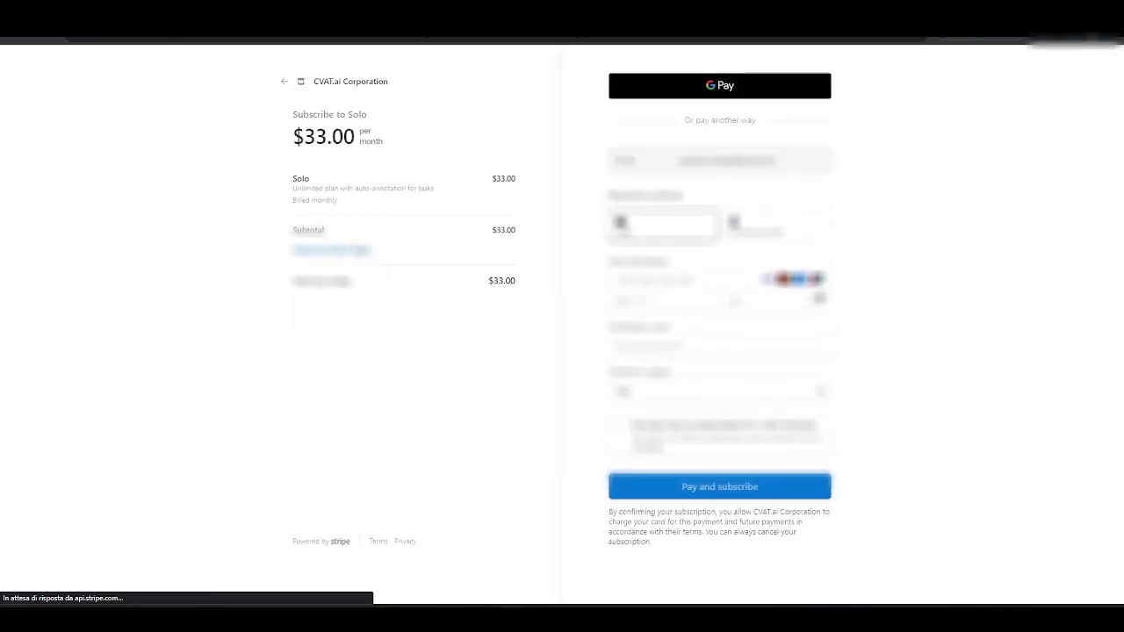
Step: Autofill the saved card, apply a promotion code bringing Solo to $0.00, and subscribe
left_click(668, 285)
left_click(706, 307)
left_click(361, 253)
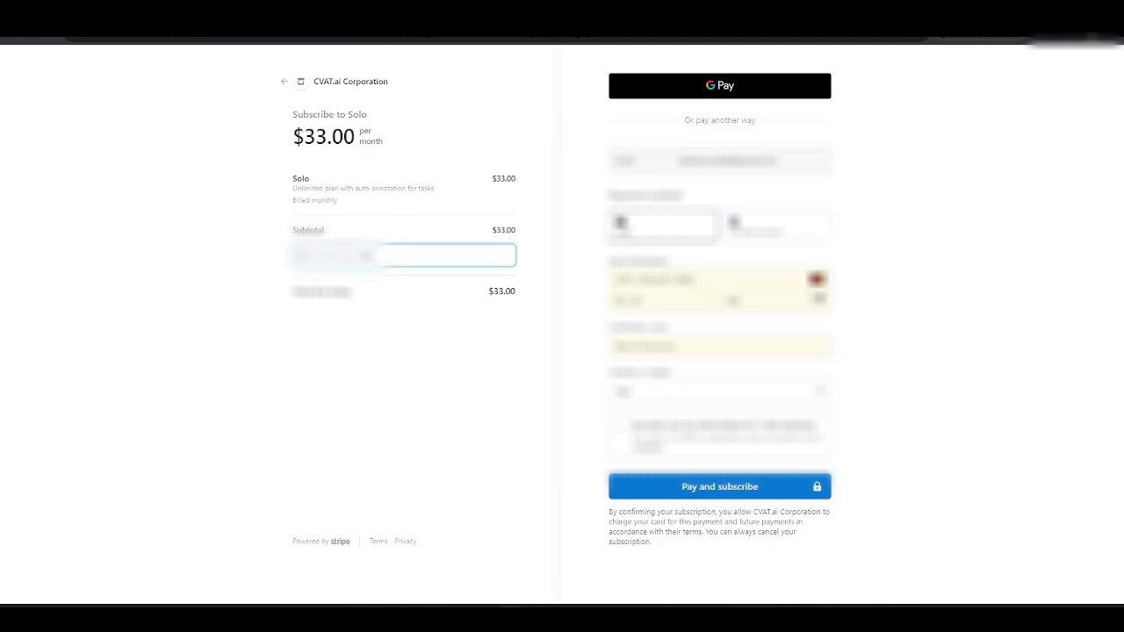
key("Return")
left_click(619, 426)
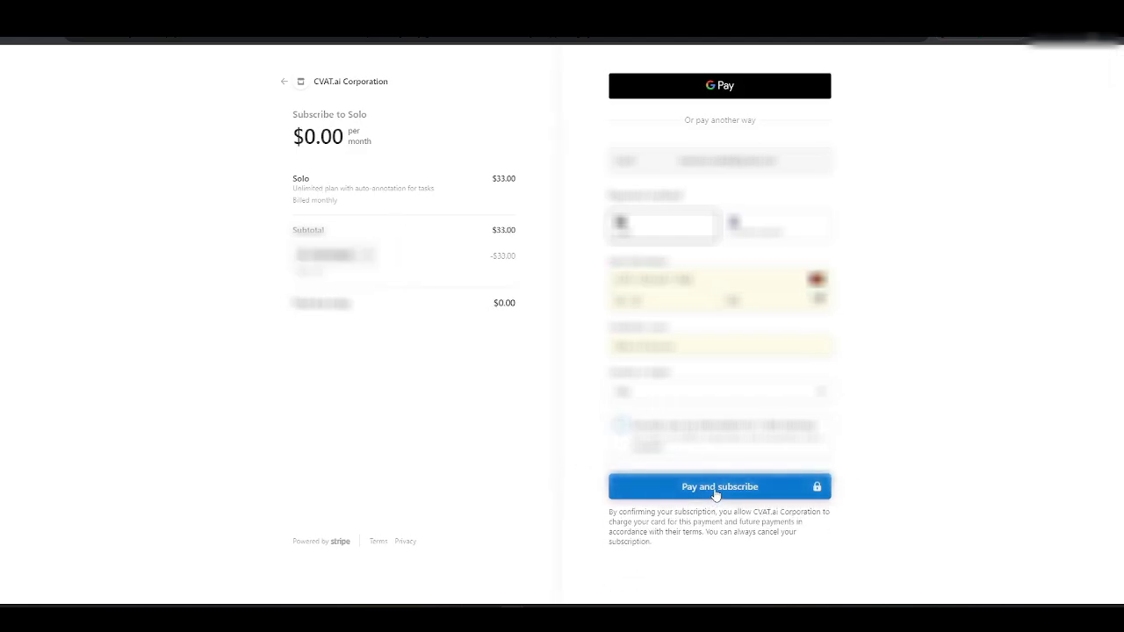
left_click(713, 493)
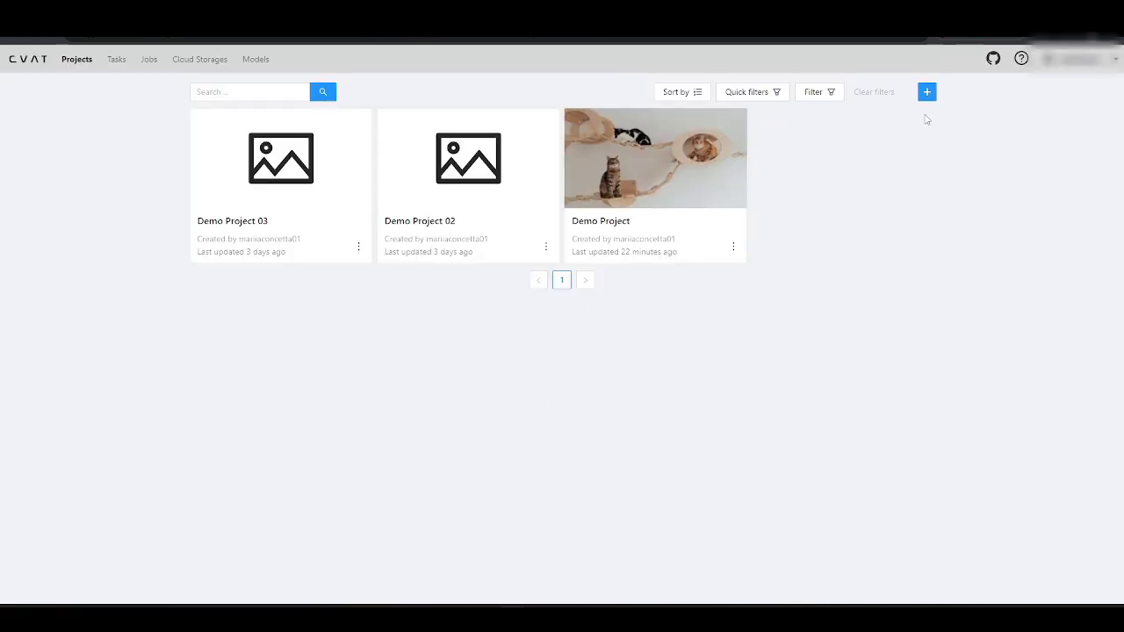
left_click(927, 92)
Step: Create Project 04 and return to the projects list
left_click(943, 117)
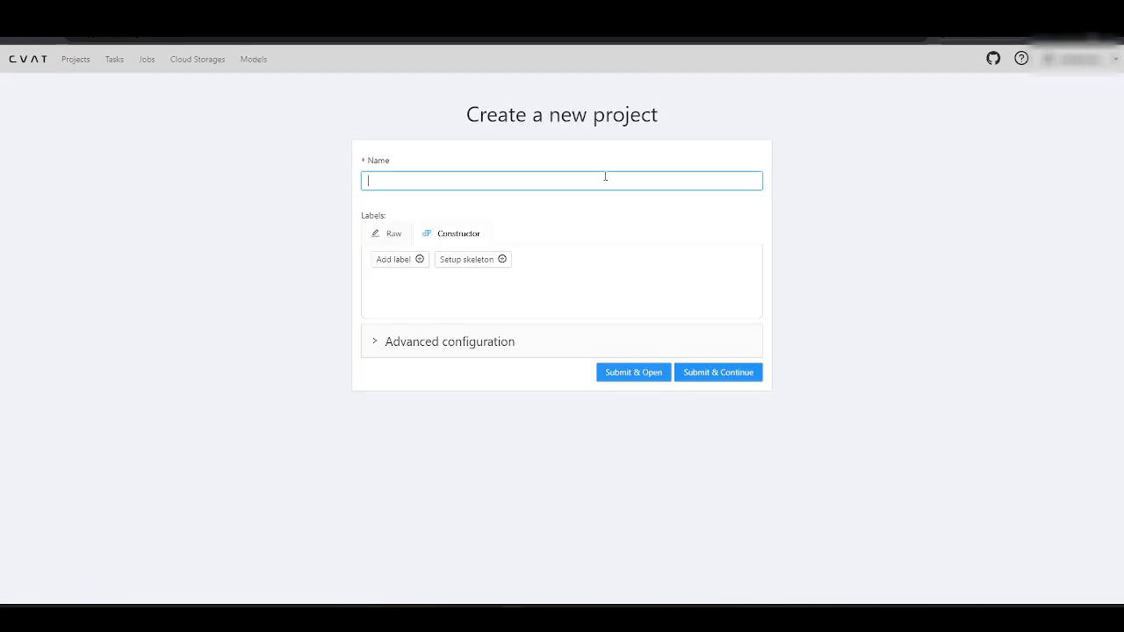
left_click(633, 372)
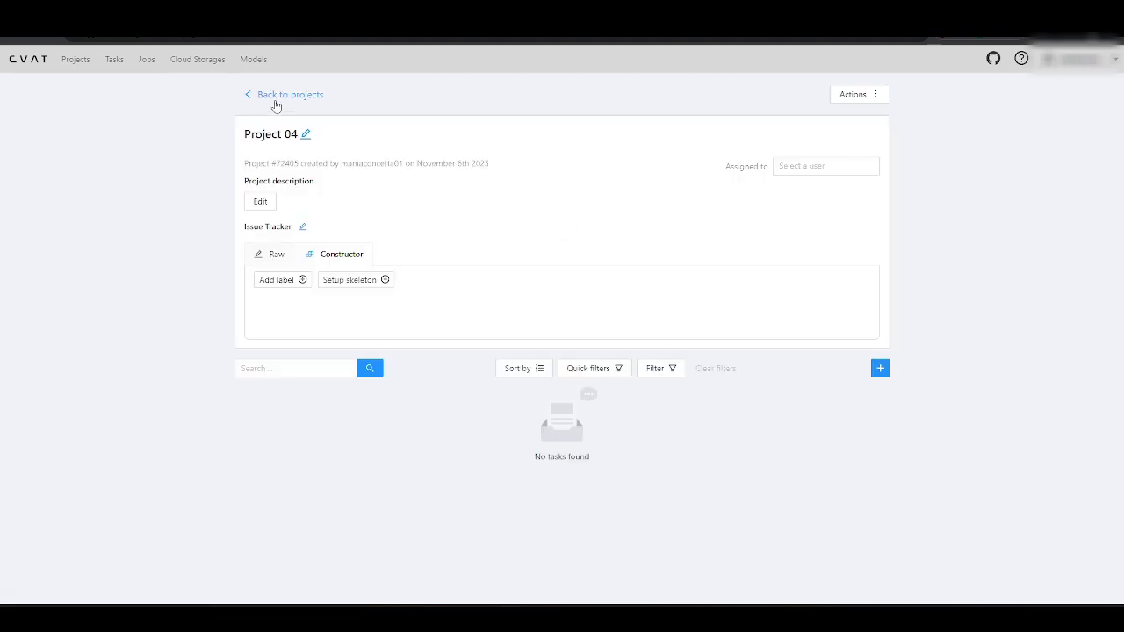
left_click(274, 97)
Step: Add Task 06 to Demo Project from the Google Cloud storage images
left_click(854, 197)
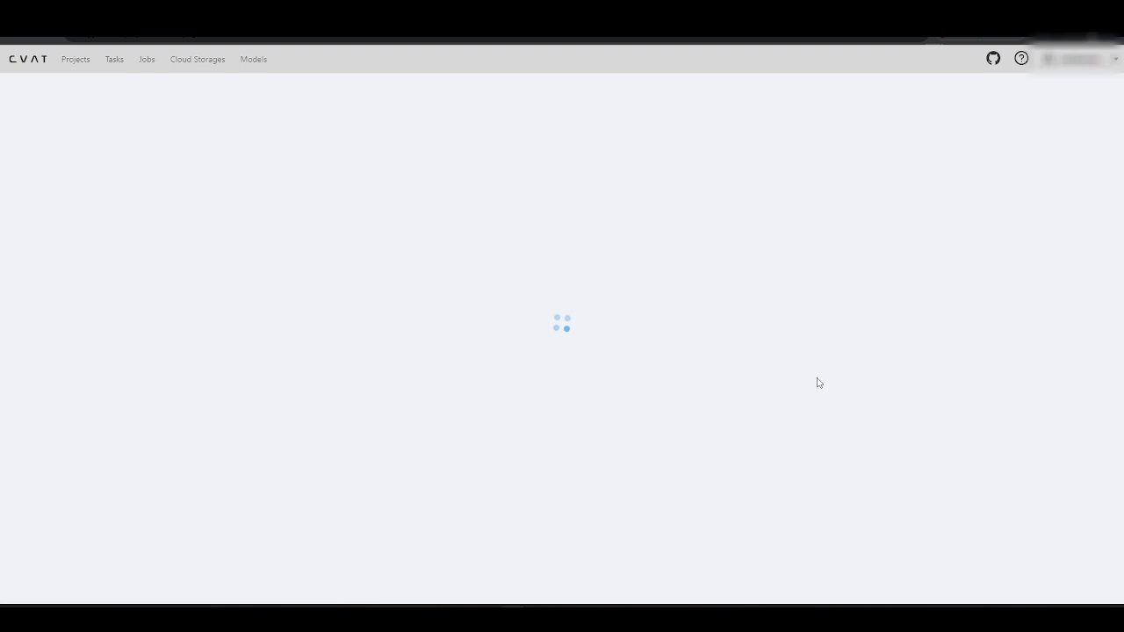
left_click(873, 369)
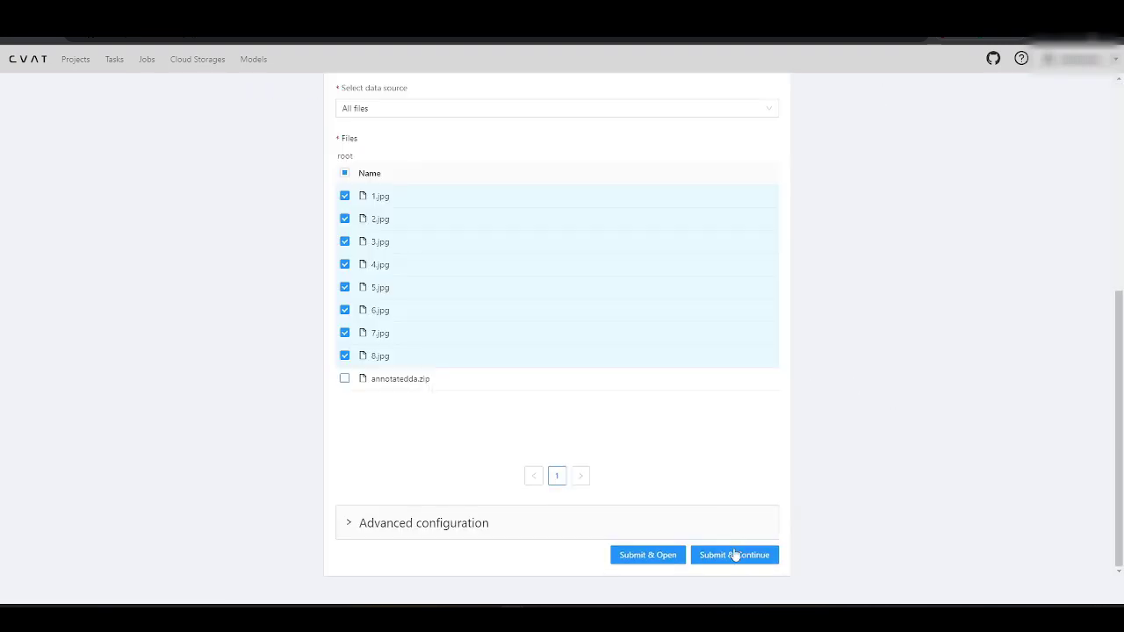
left_click(735, 555)
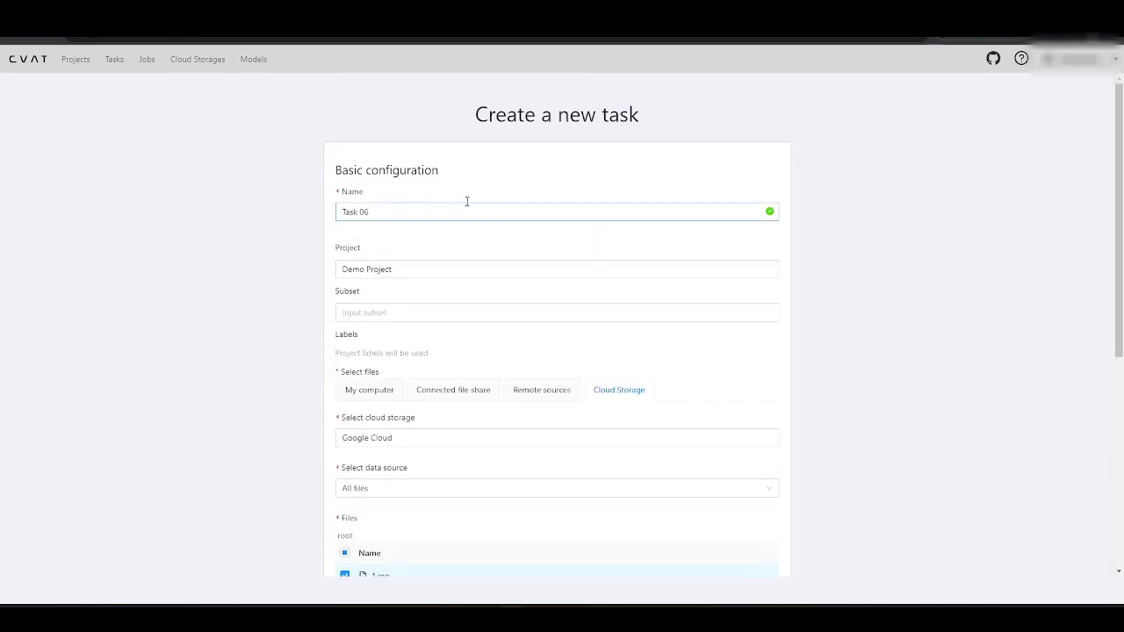
left_click(115, 59)
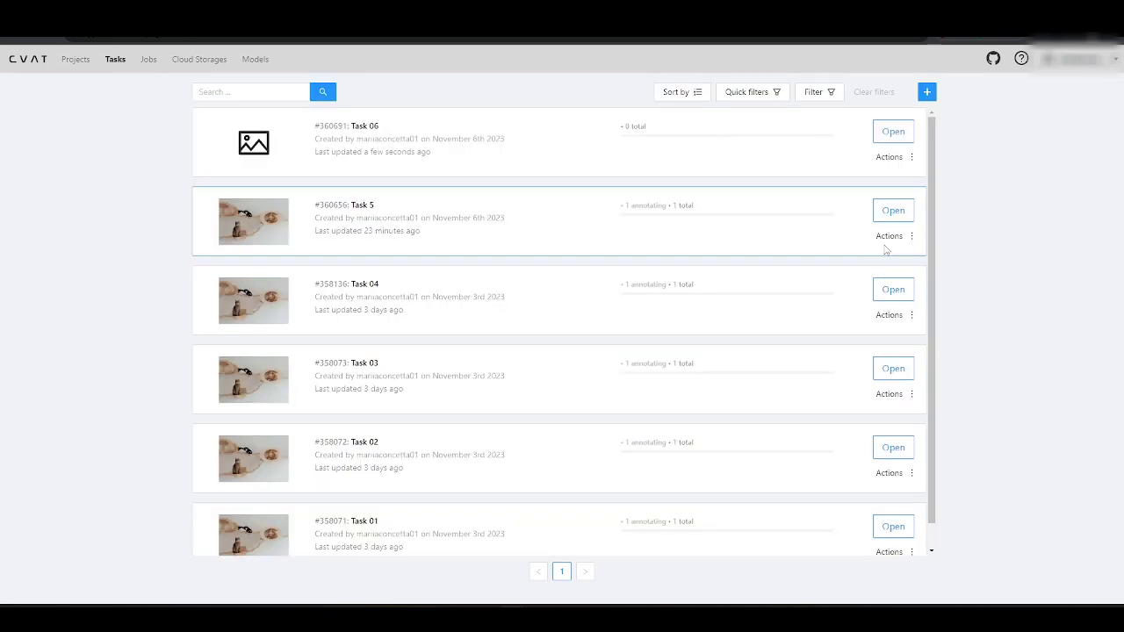
left_click(1110, 93)
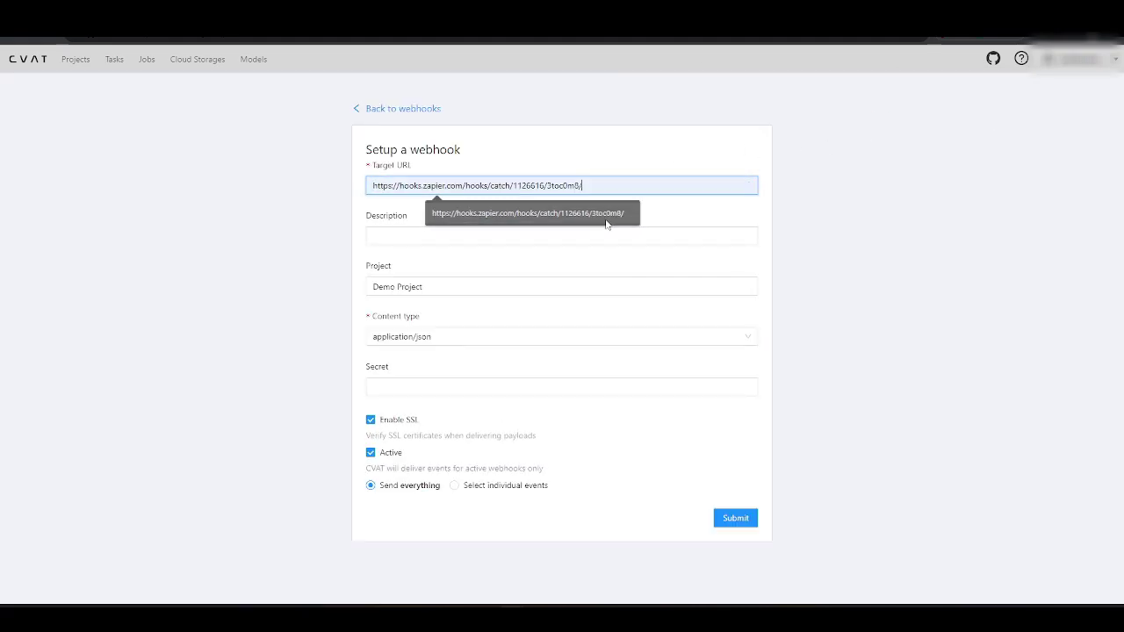
Step: Save the Zapier webhook for Demo Project and go back to the webhooks list
left_click(735, 518)
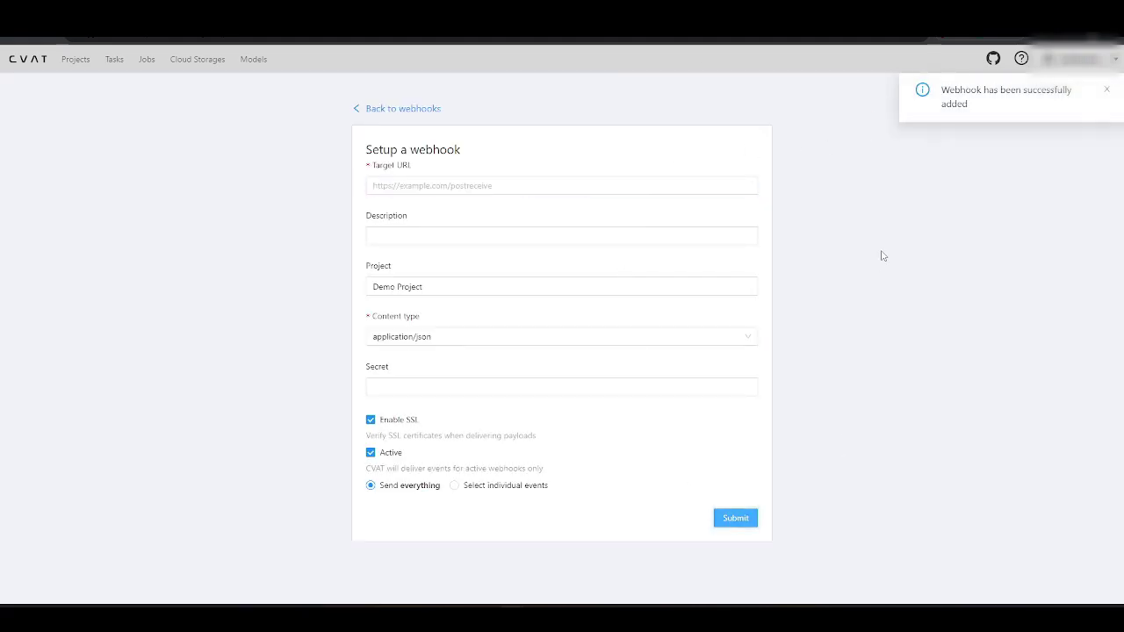
left_click(1106, 90)
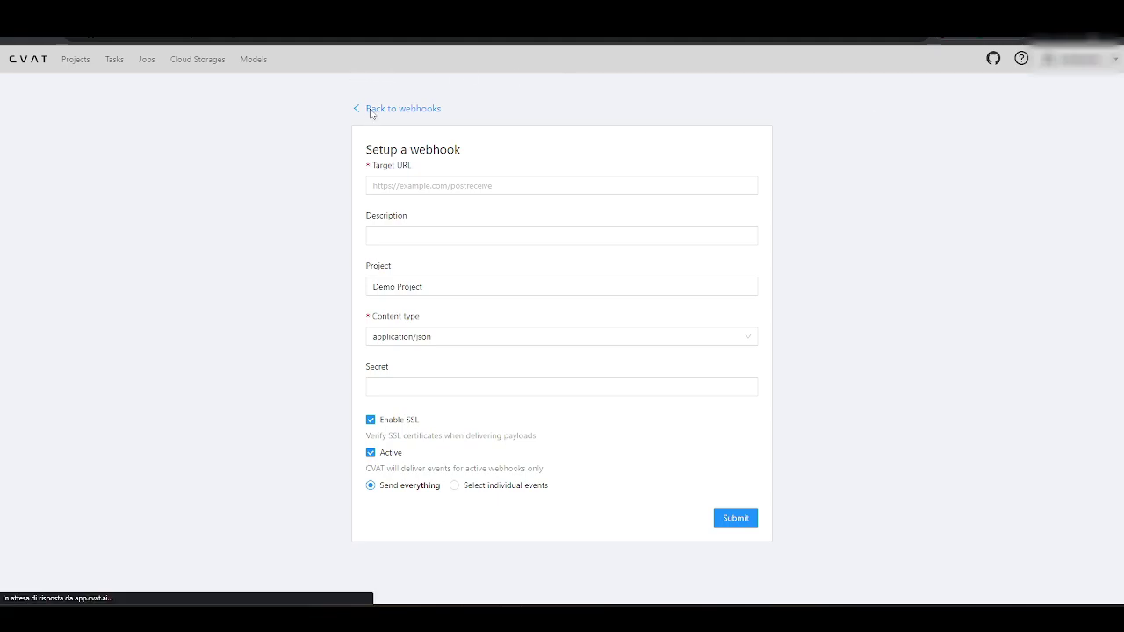
left_click(370, 110)
Step: Run automatic annotation on Task 5 with the YOLO v7 model
left_click(115, 60)
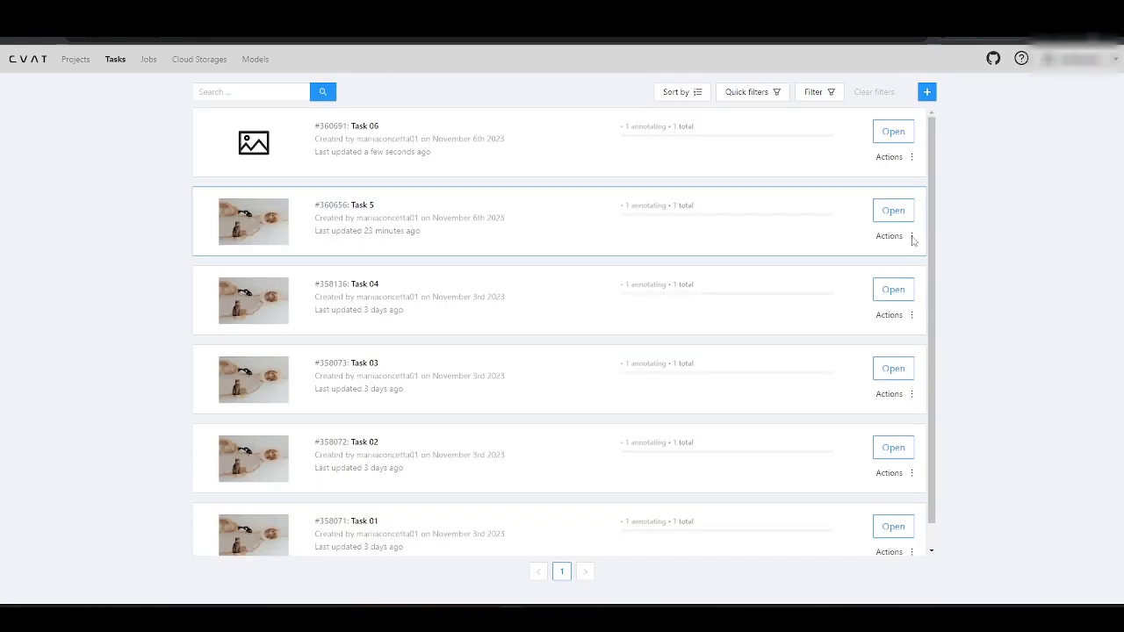
mouse_move(911, 239)
left_click(879, 320)
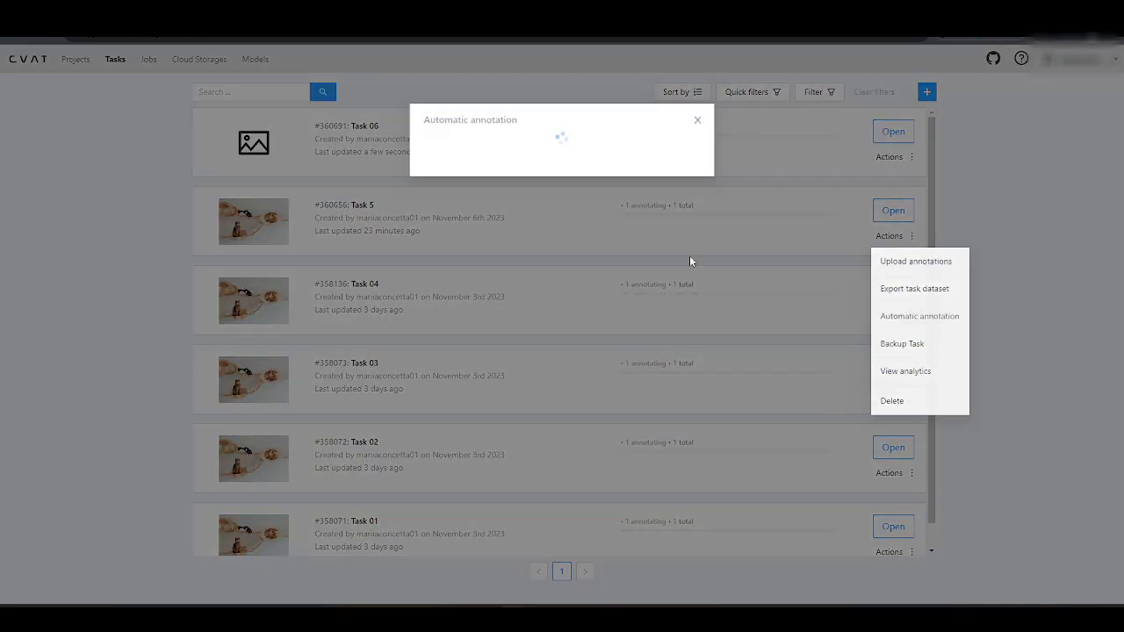
left_click(554, 167)
left_click(552, 188)
left_click(673, 293)
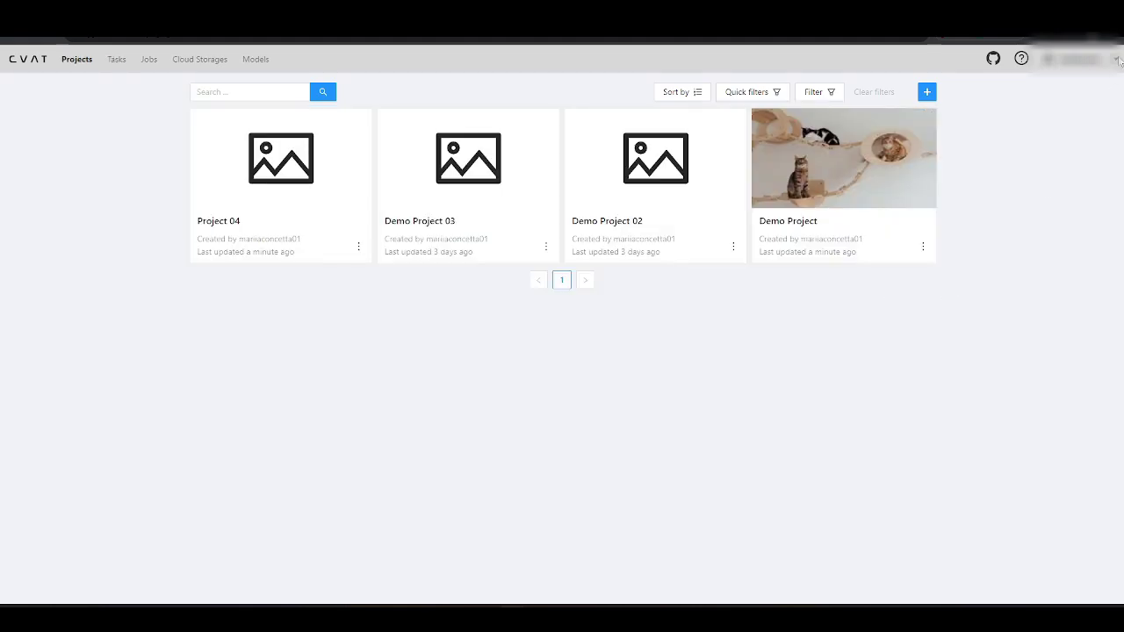
Step: Open Stripe's billing portal for the Solo subscription via Manage Solo plan
mouse_move(1120, 59)
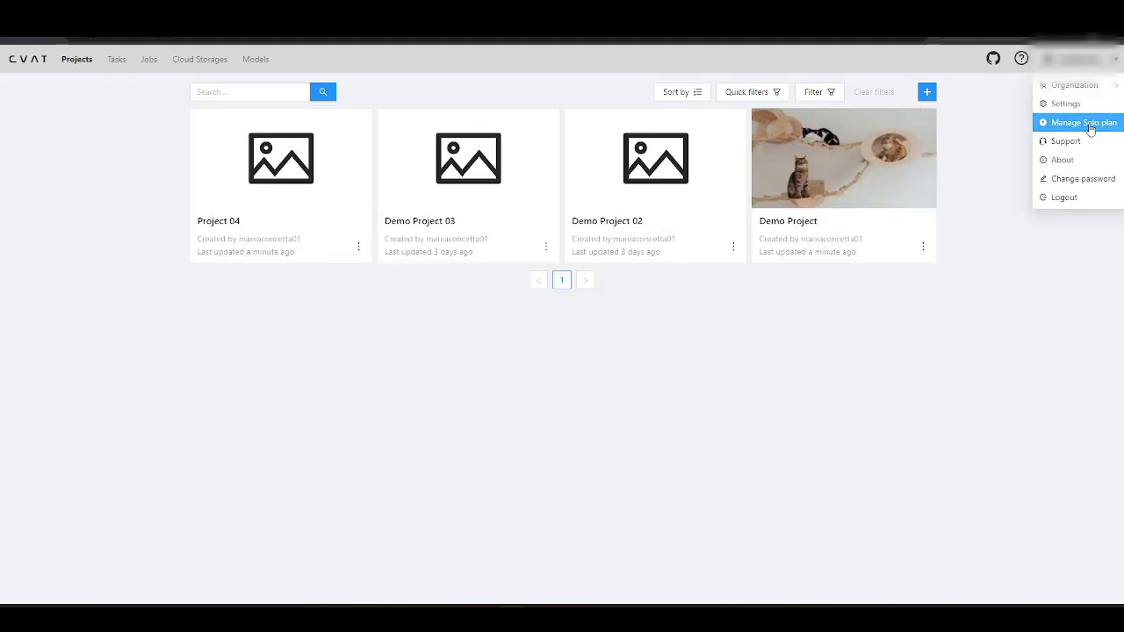
left_click(1088, 123)
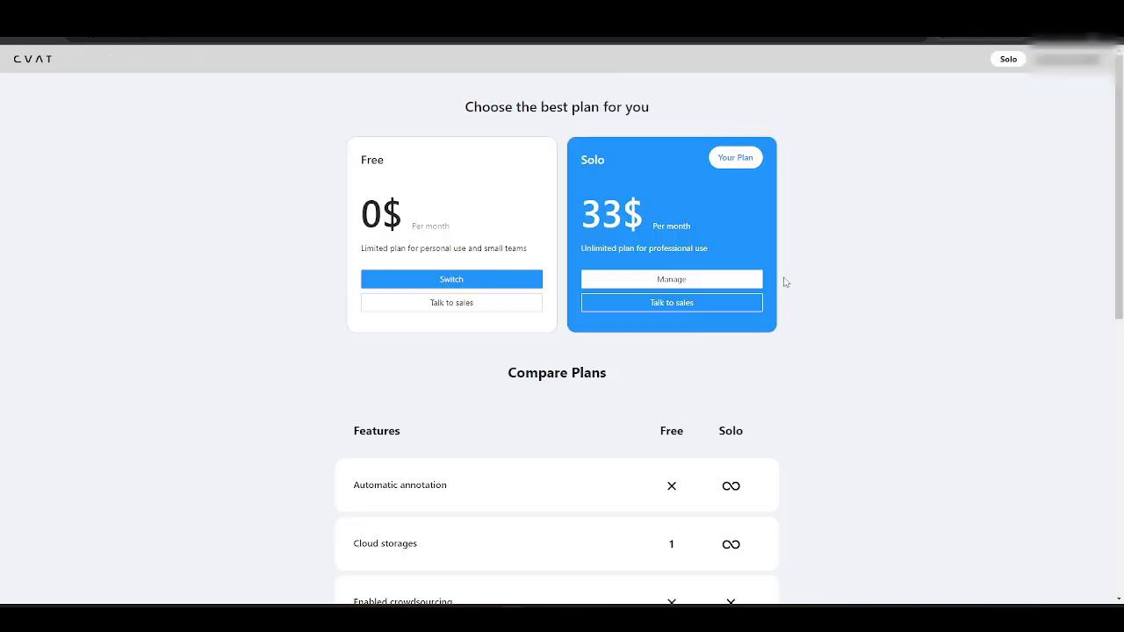
left_click(718, 280)
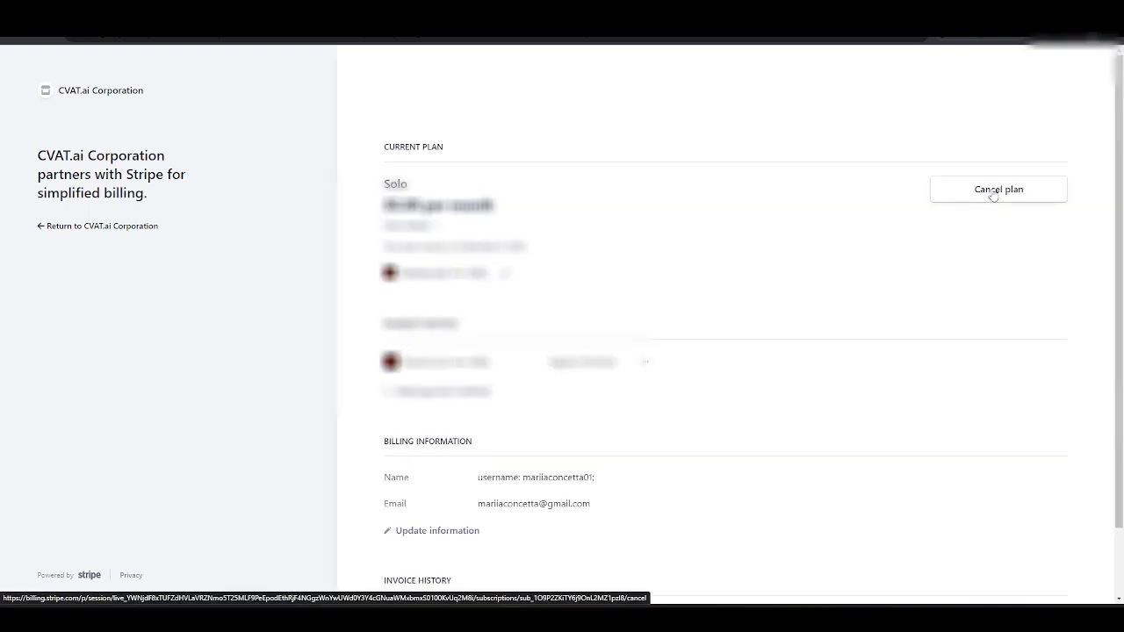
Step: Cancel the Solo plan in Stripe Billing, confirm, and submit the cancellation feedback
left_click(993, 190)
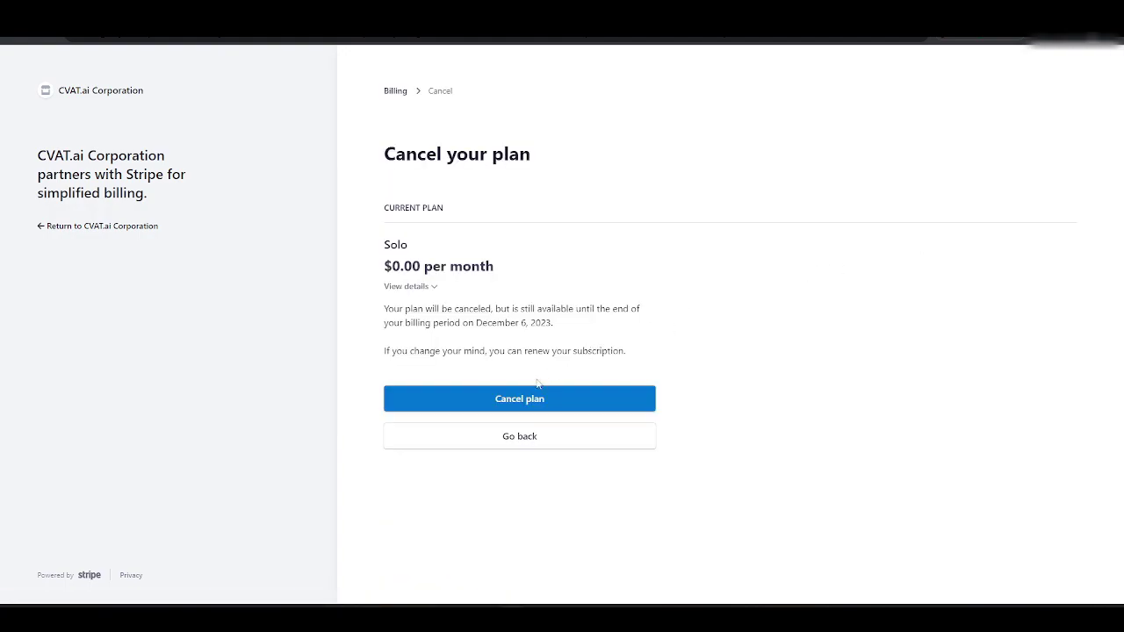
left_click(512, 399)
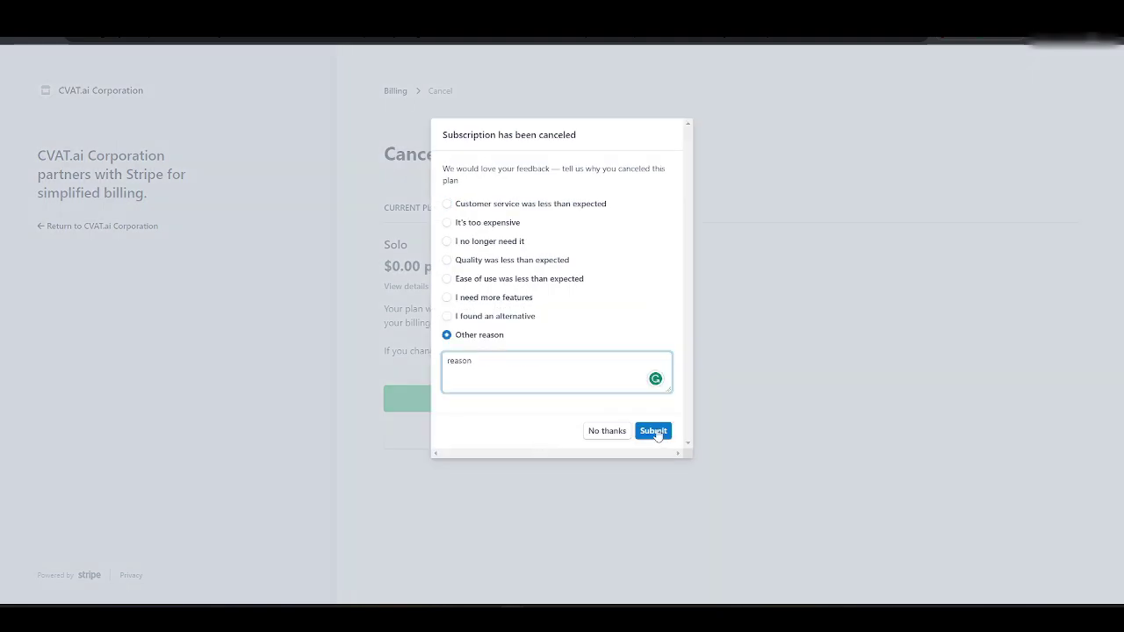
left_click(654, 431)
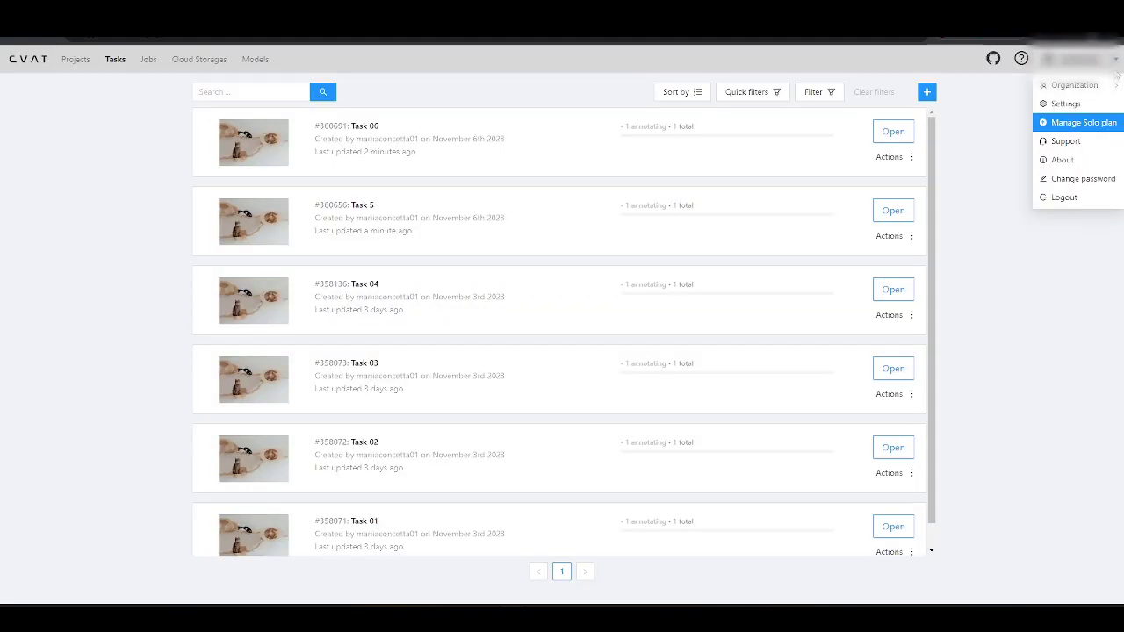
Step: Create a new organization with the short name MDTestOrgCVAT from the account menu
mouse_move(1112, 84)
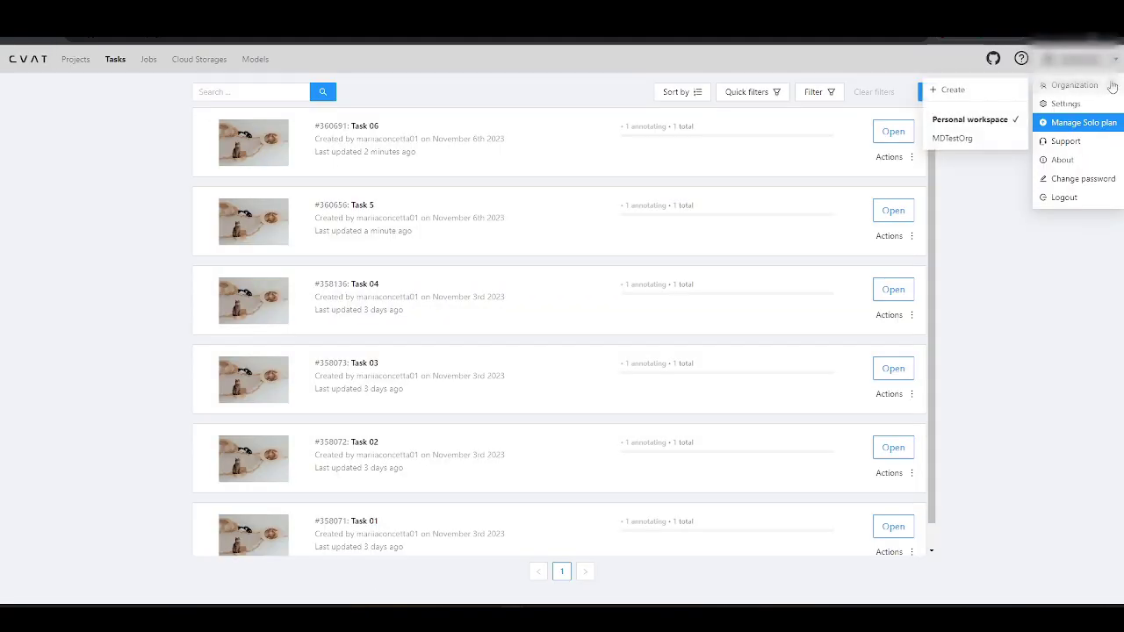
left_click(961, 89)
type("MDTestOrgCVAT")
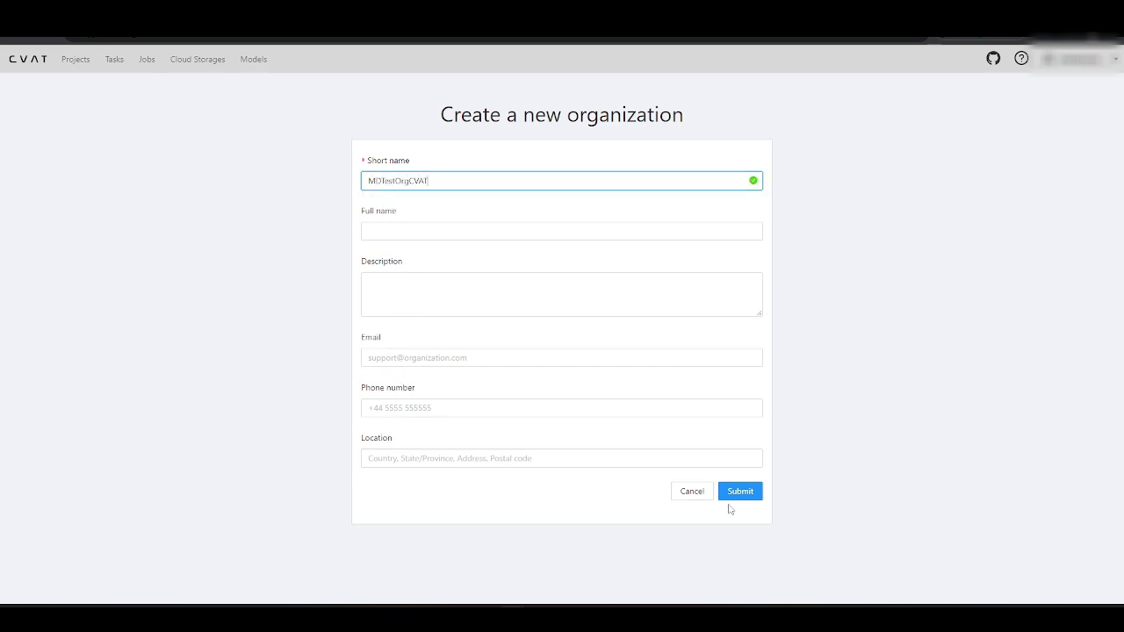
left_click(739, 493)
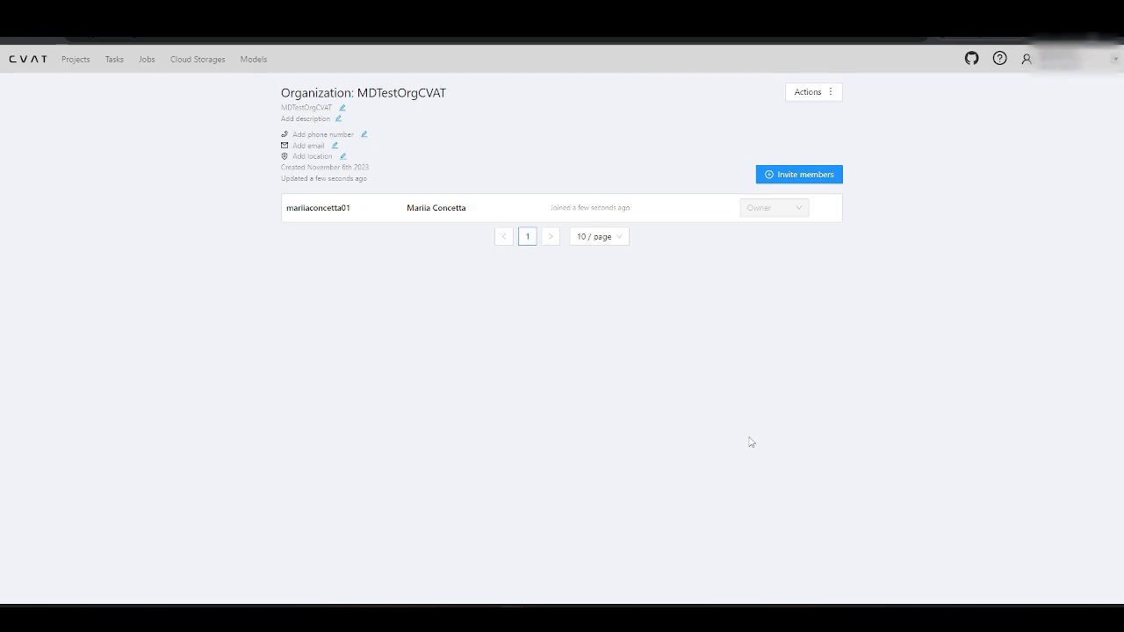
left_click(1117, 59)
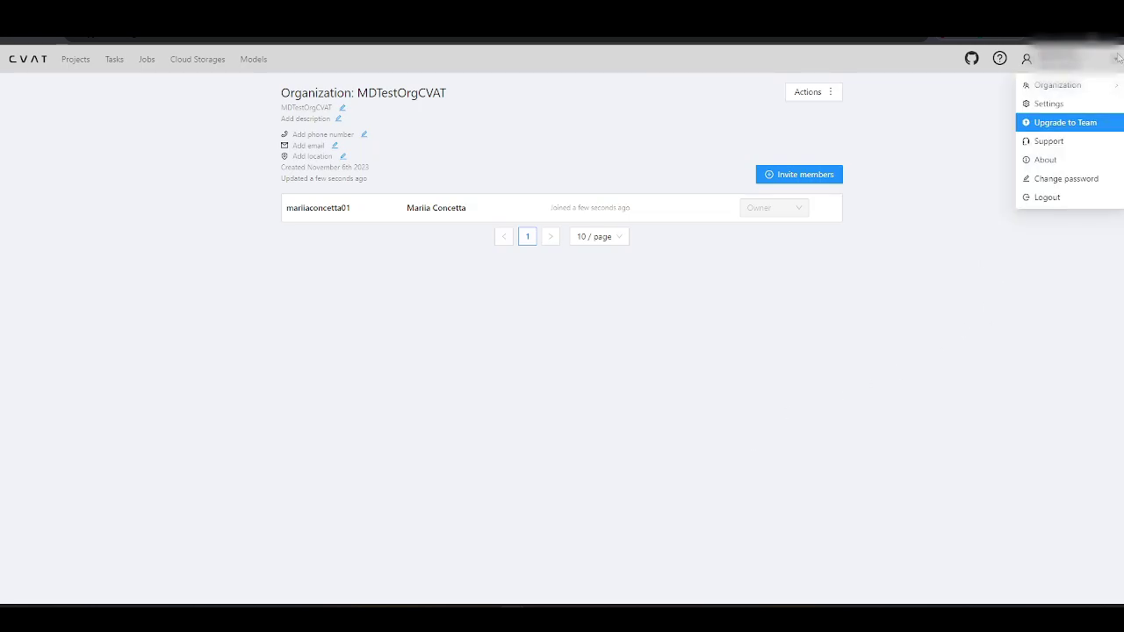
Step: Subscribe the organization to the Team plan with 2 seats and pay in Stripe Checkout
left_click(1093, 124)
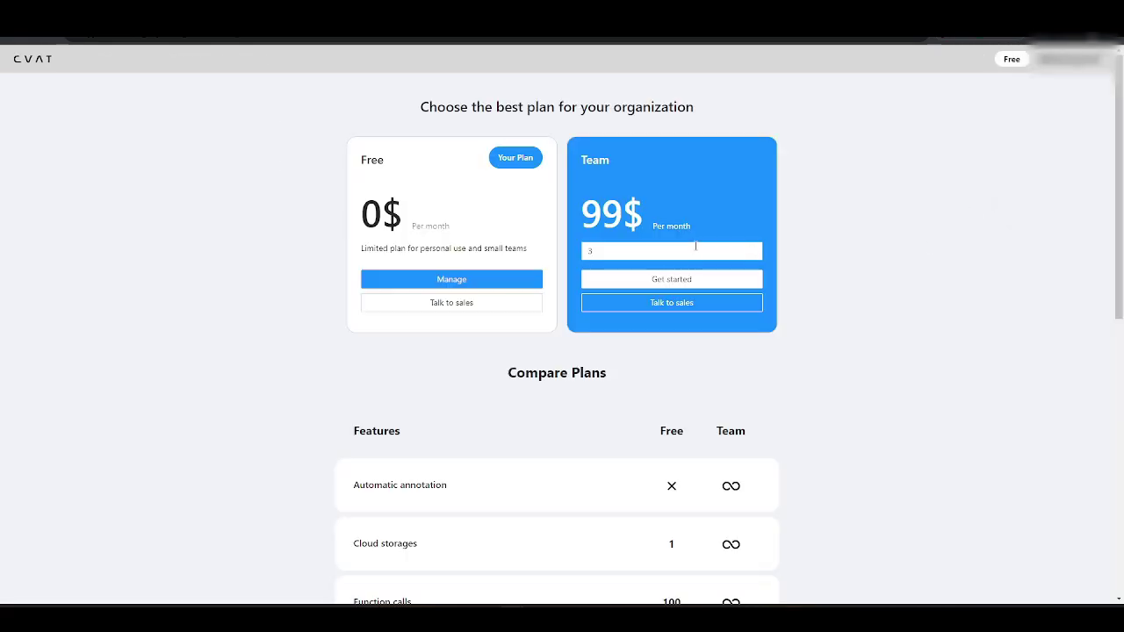
type("2")
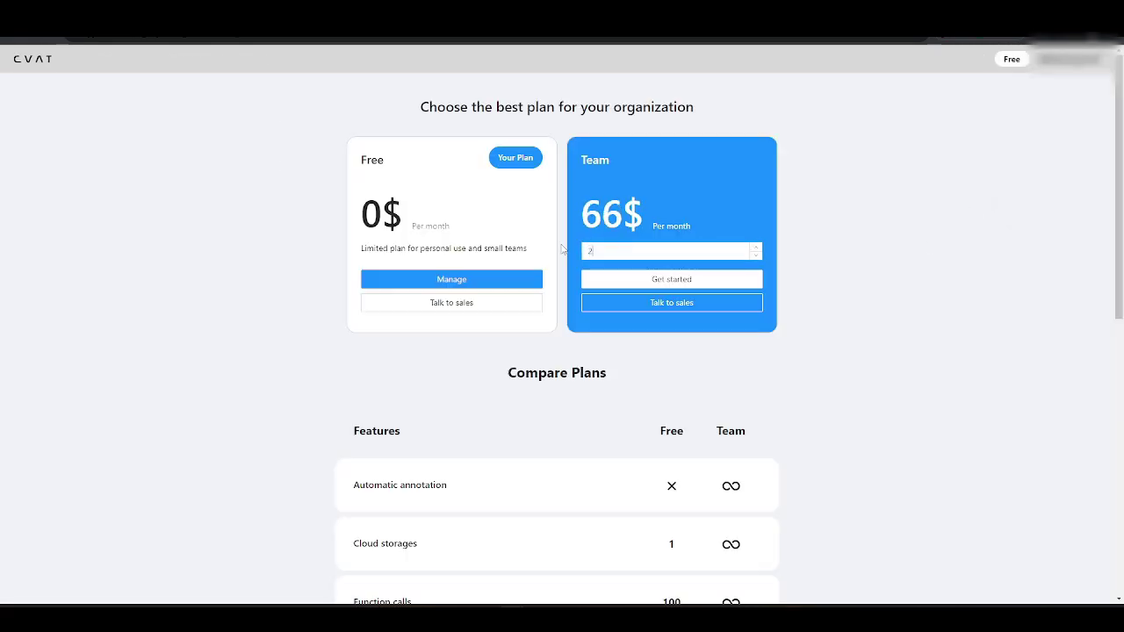
left_click(671, 281)
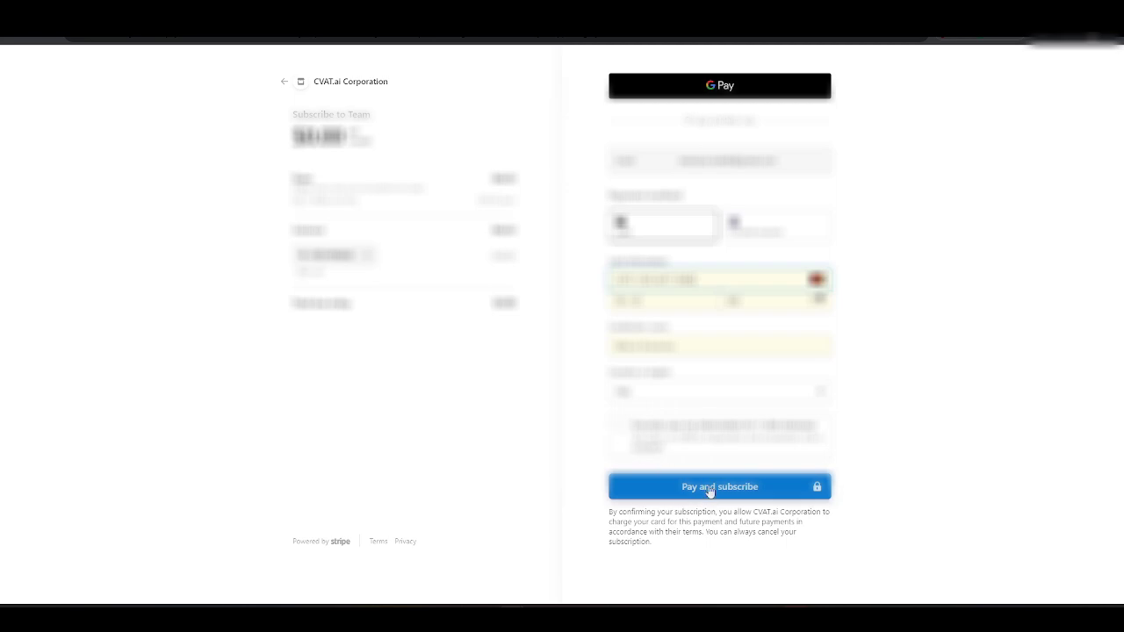
left_click(710, 490)
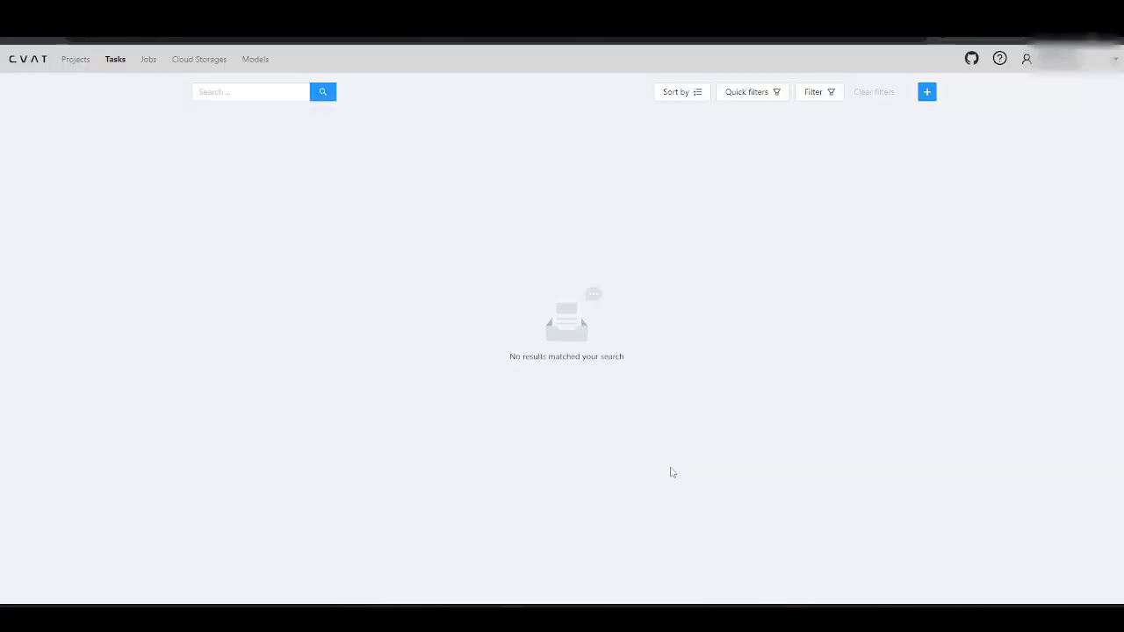
Step: In MDTestOrgCVAT settings, invite the user's e-mail address as a Worker, then open Projects
left_click(1118, 63)
mouse_move(1084, 88)
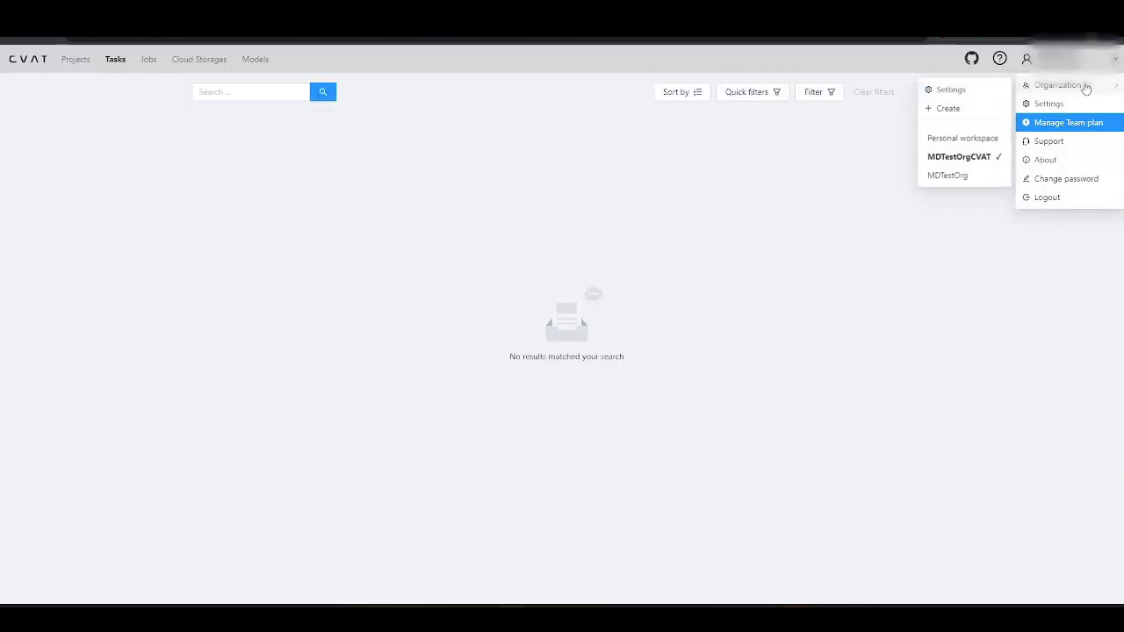
left_click(966, 91)
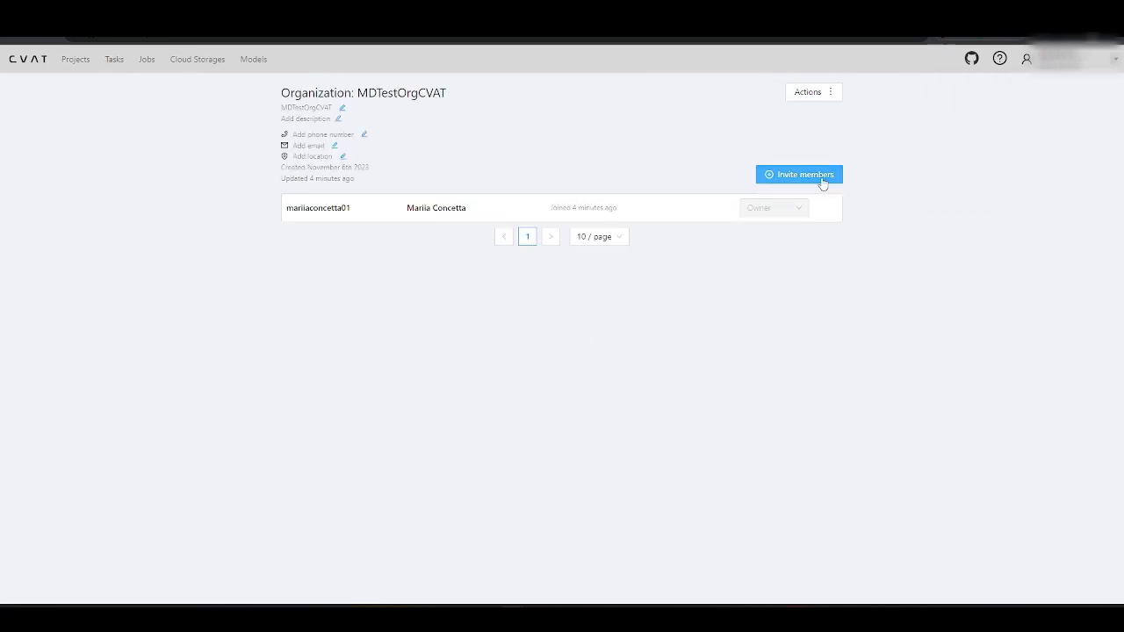
left_click(820, 179)
left_click(499, 177)
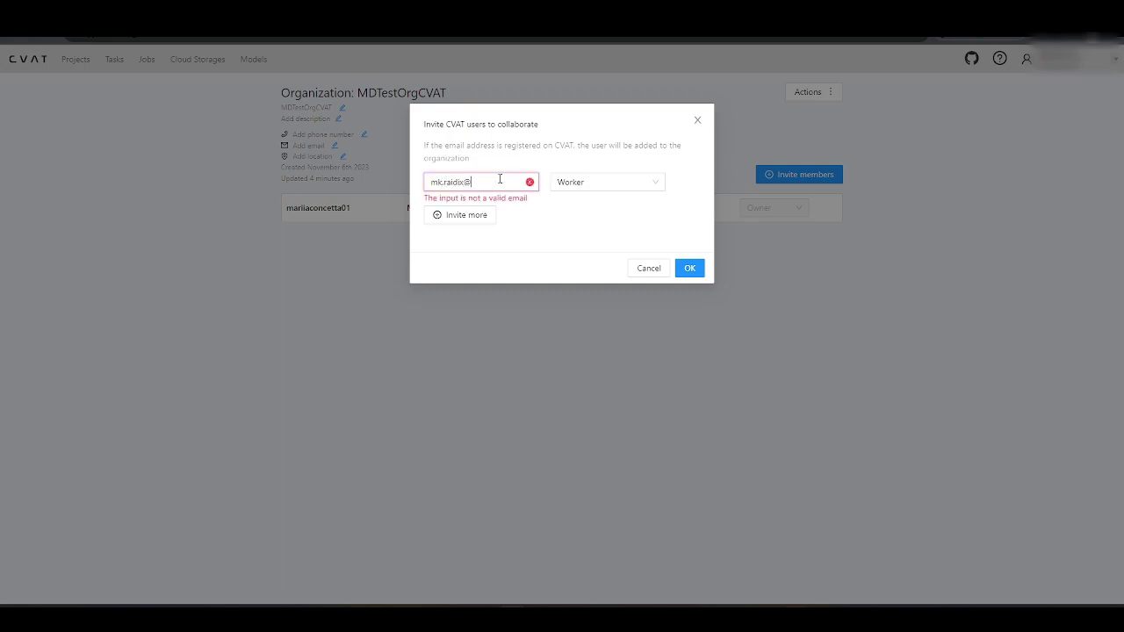
left_click(692, 269)
left_click(76, 60)
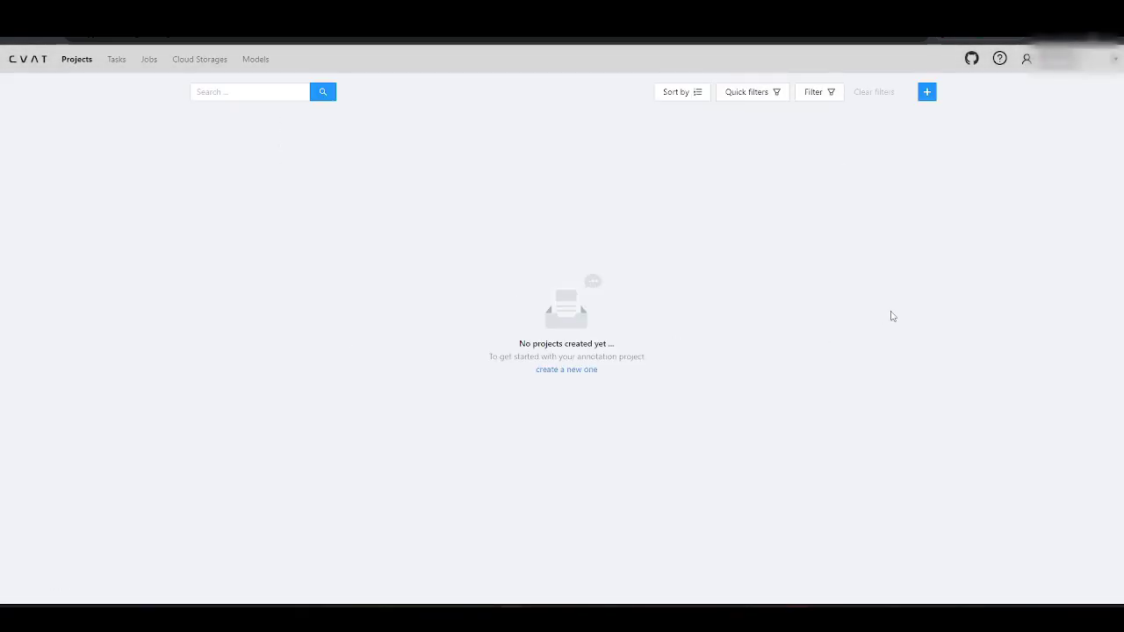
Step: In Project 01, assign Project task 06's job to the invited member and open job #393272
left_click(888, 212)
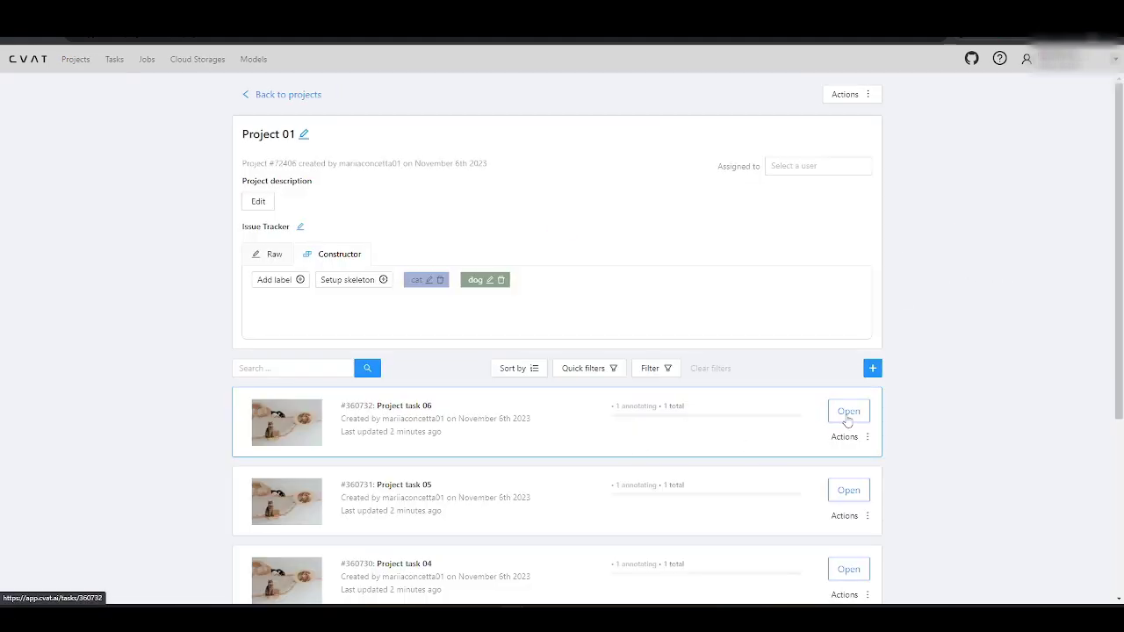
left_click(845, 414)
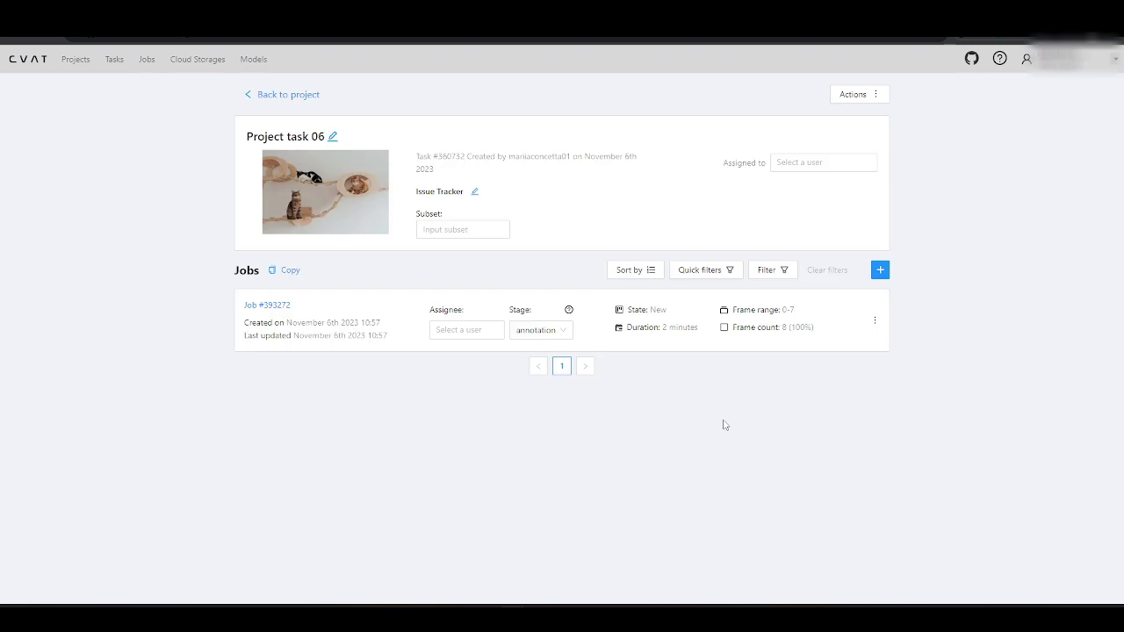
left_click(439, 329)
left_click(442, 374)
left_click(147, 59)
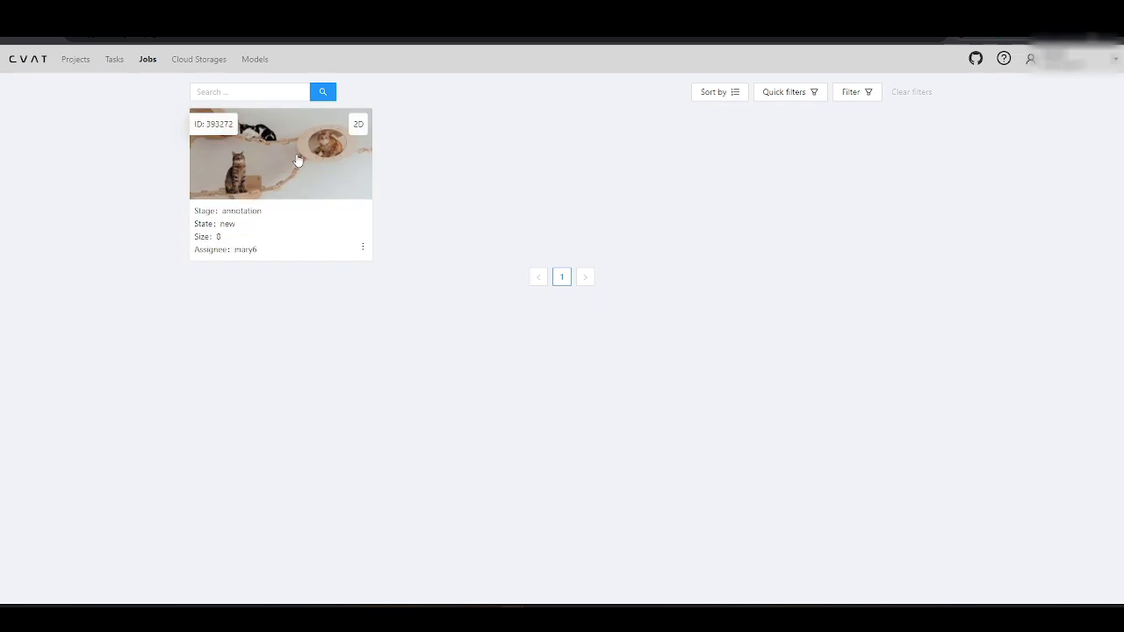
left_click(295, 169)
Step: Draw cat-labelled rectangles around the black-and-white, tabby and orange cats
mouse_move(12, 321)
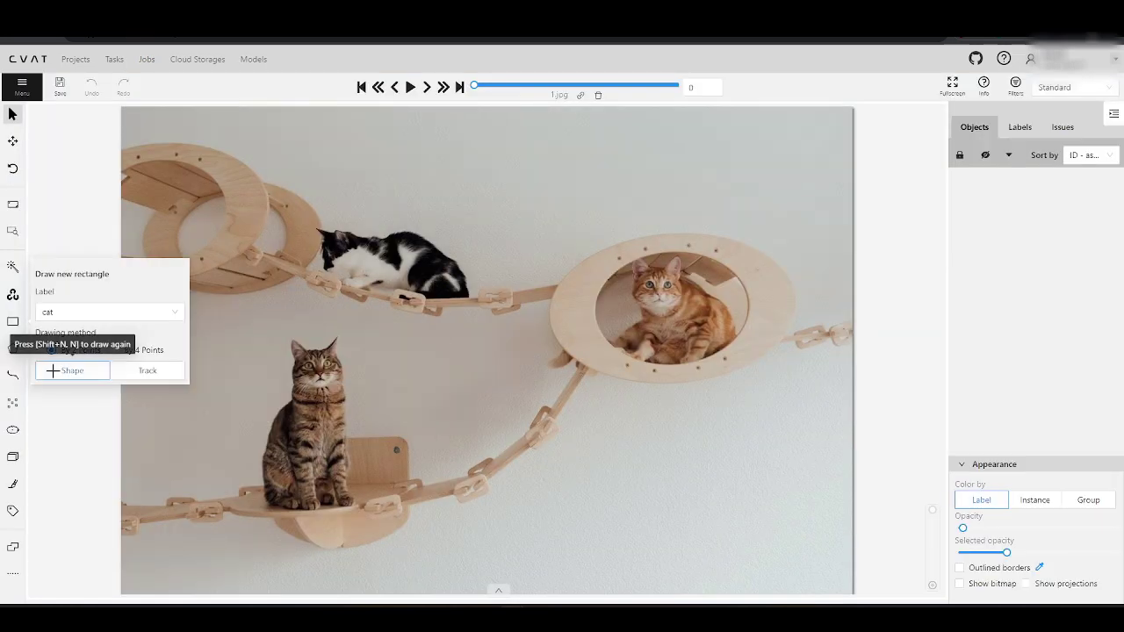
left_click(70, 369)
left_click(315, 227)
left_click(471, 306)
key("n")
left_click(261, 336)
left_click(355, 510)
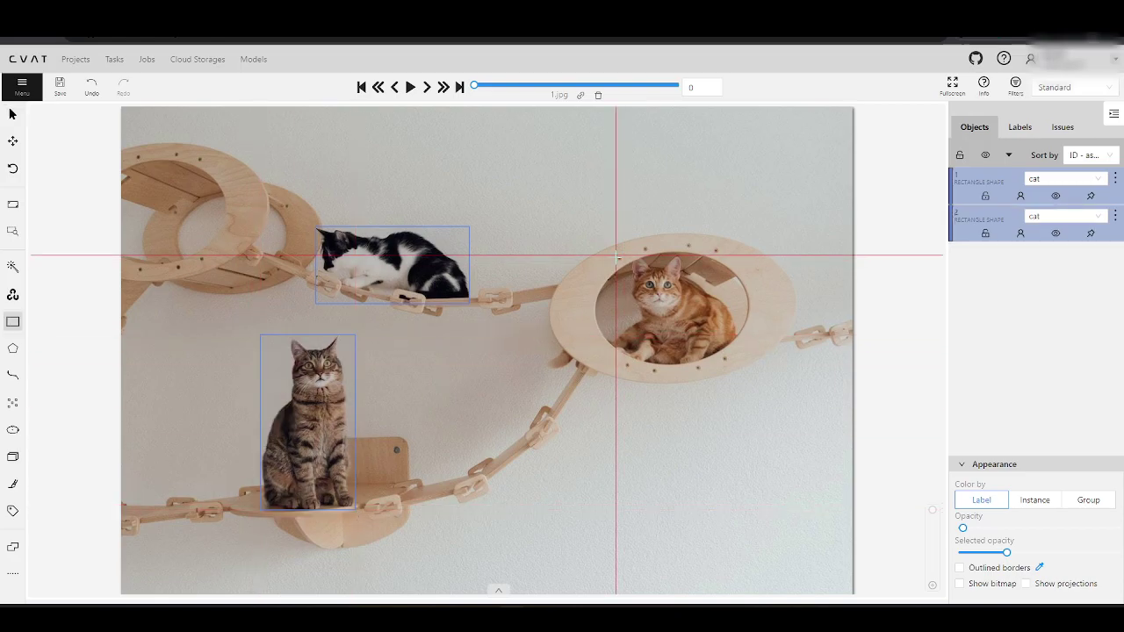
left_click(618, 256)
left_click(737, 370)
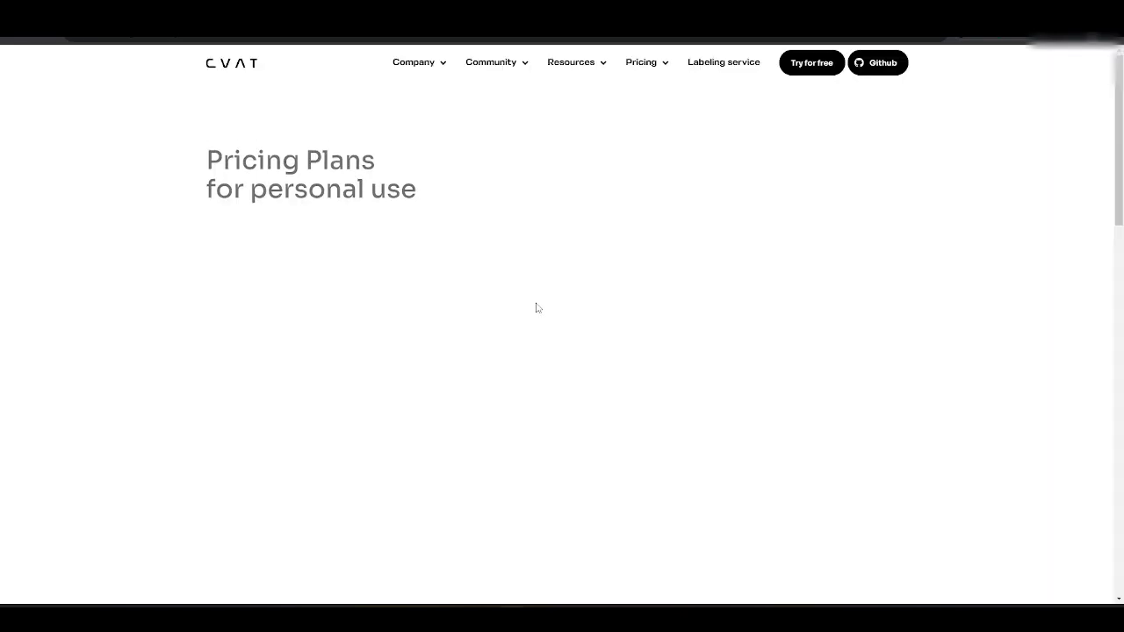
scroll(538, 307, "down", 2)
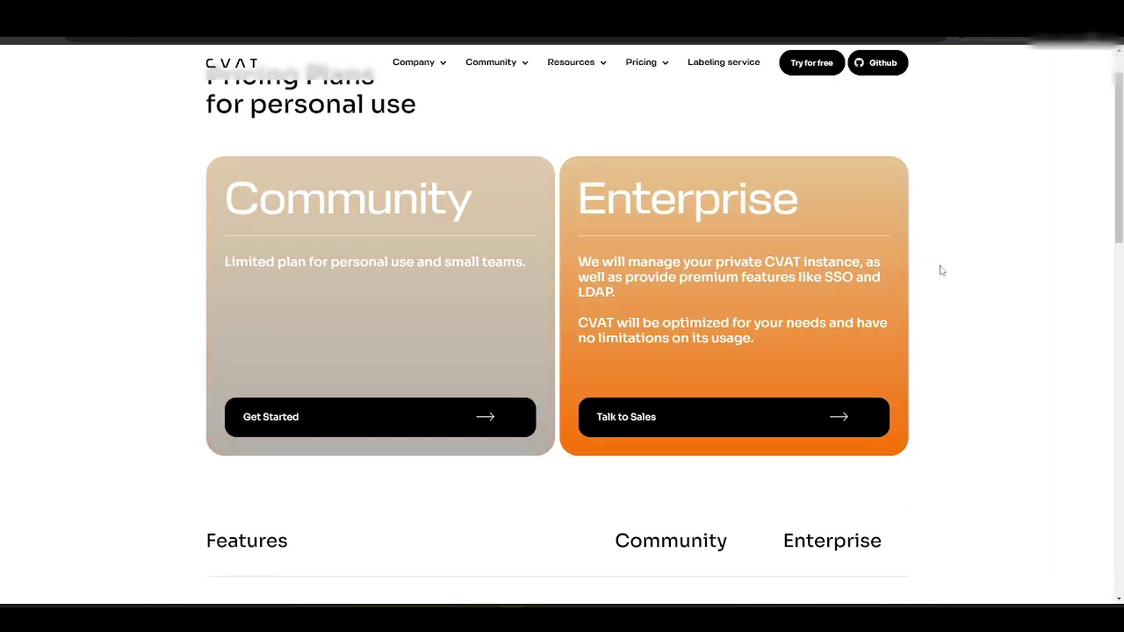